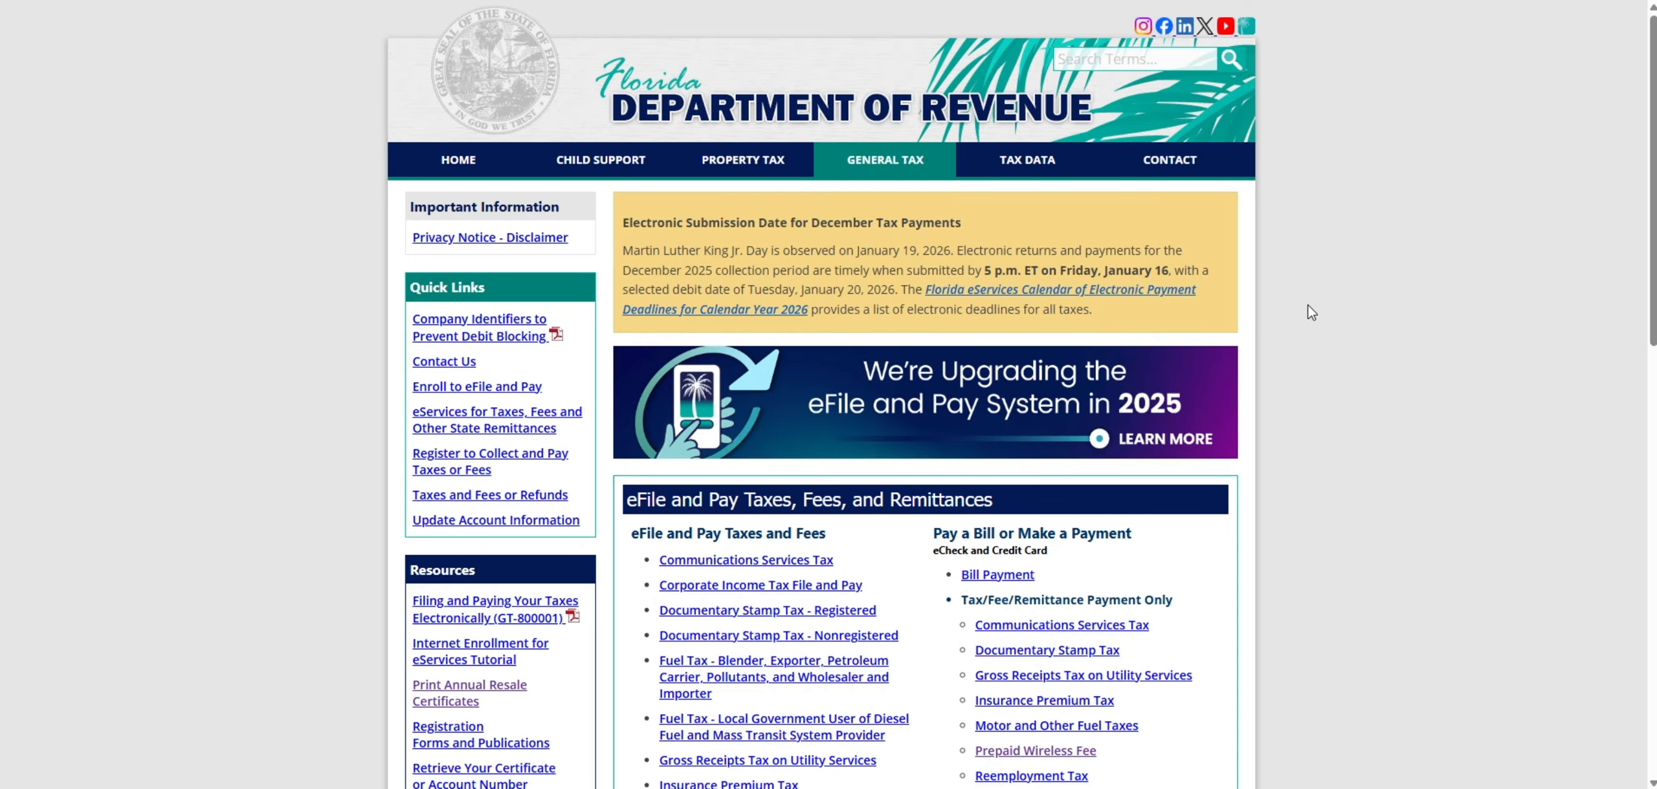
- Open the Sales and Use Tax page under eFile and Pay Taxes and Fees
scroll(1028, 320, down, 4)
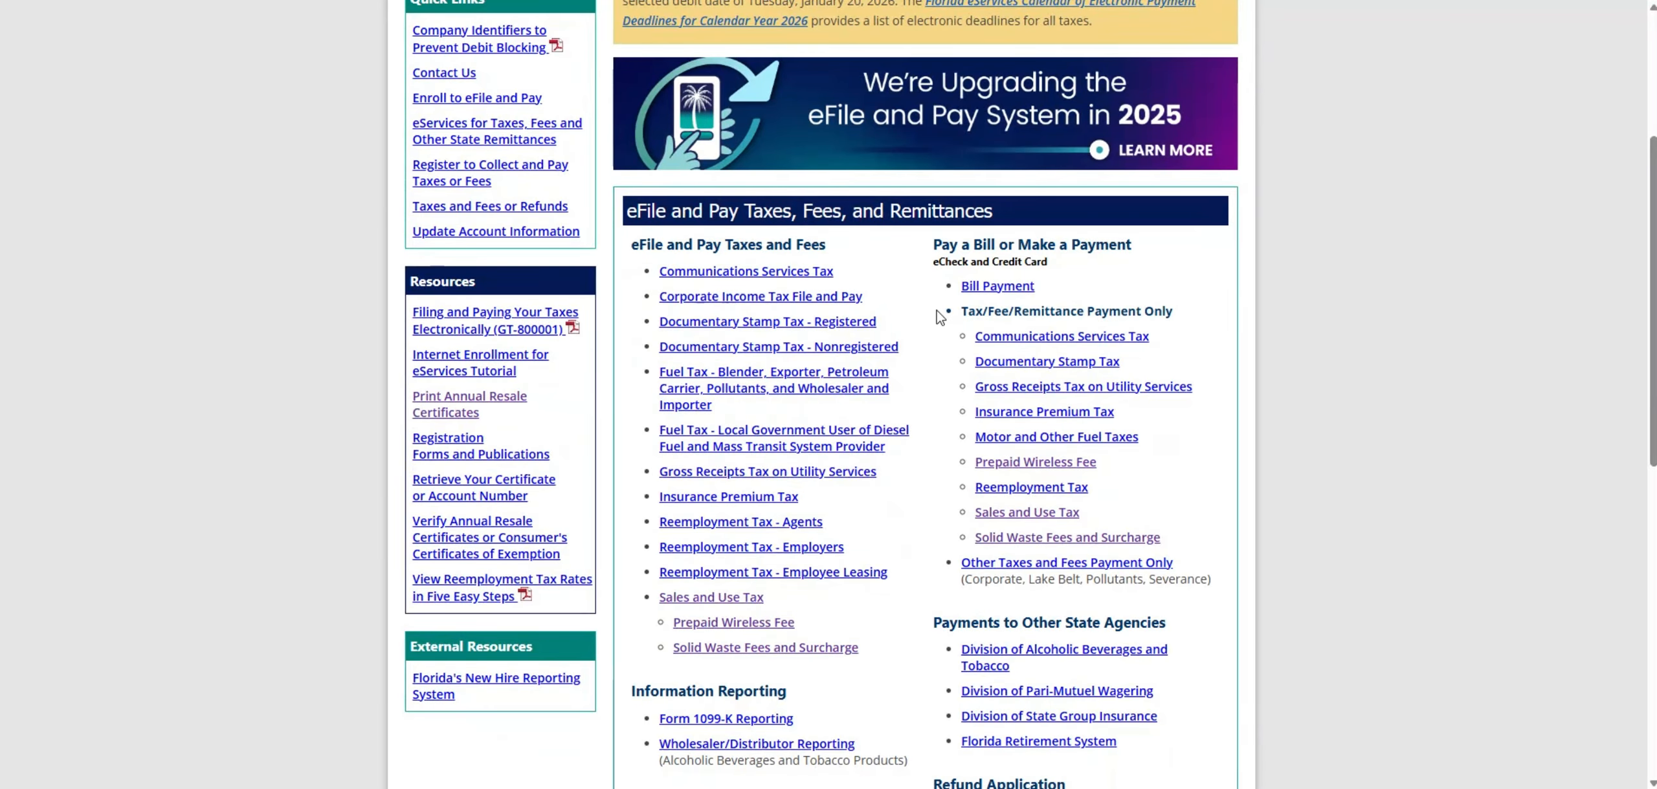
scroll(977, 324, down, 2)
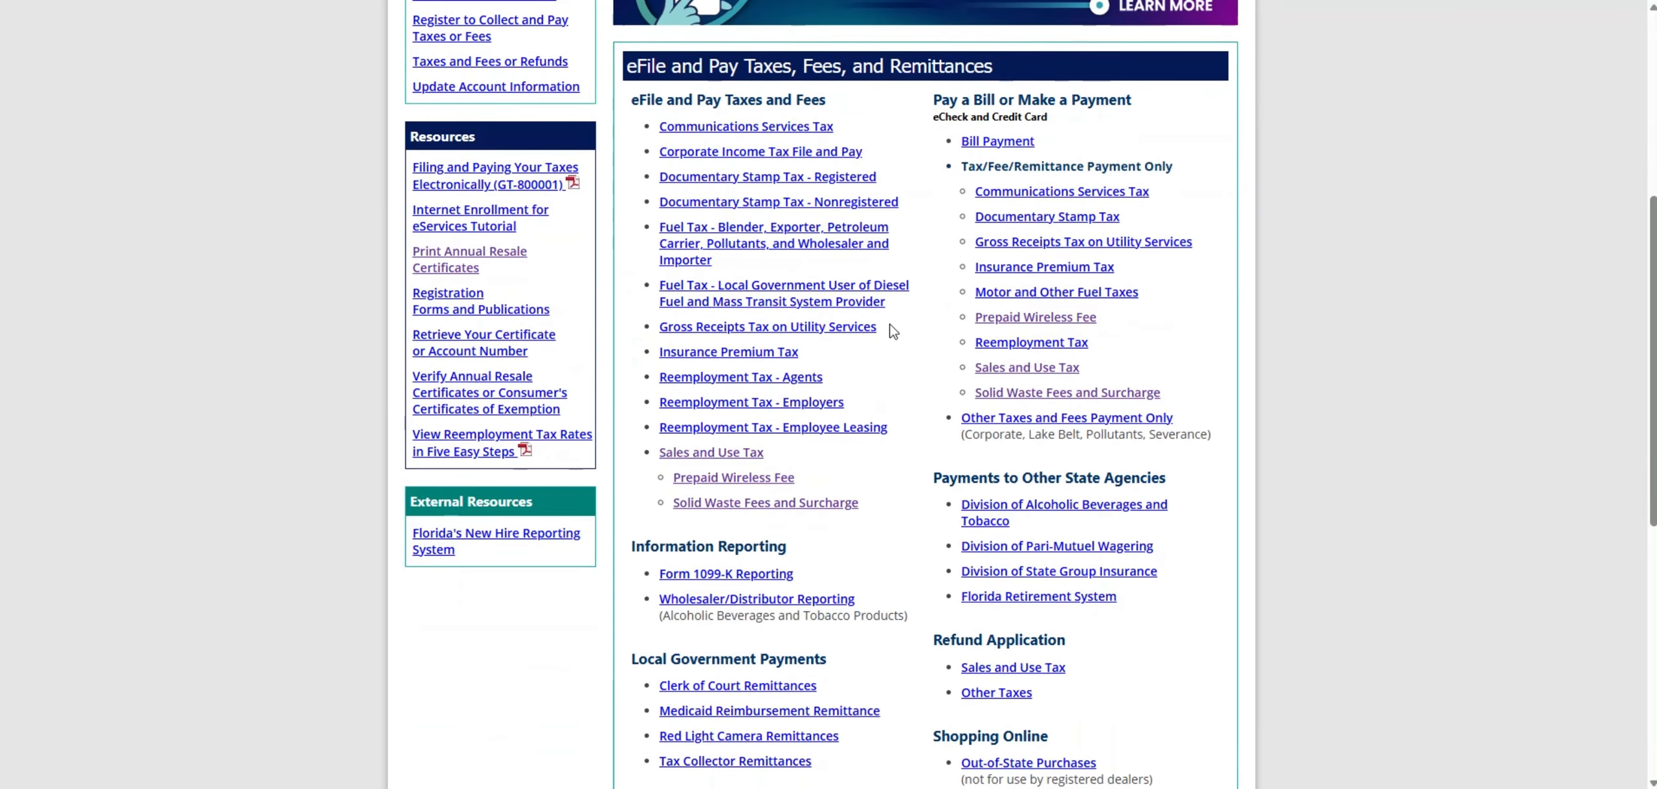
click(744, 455)
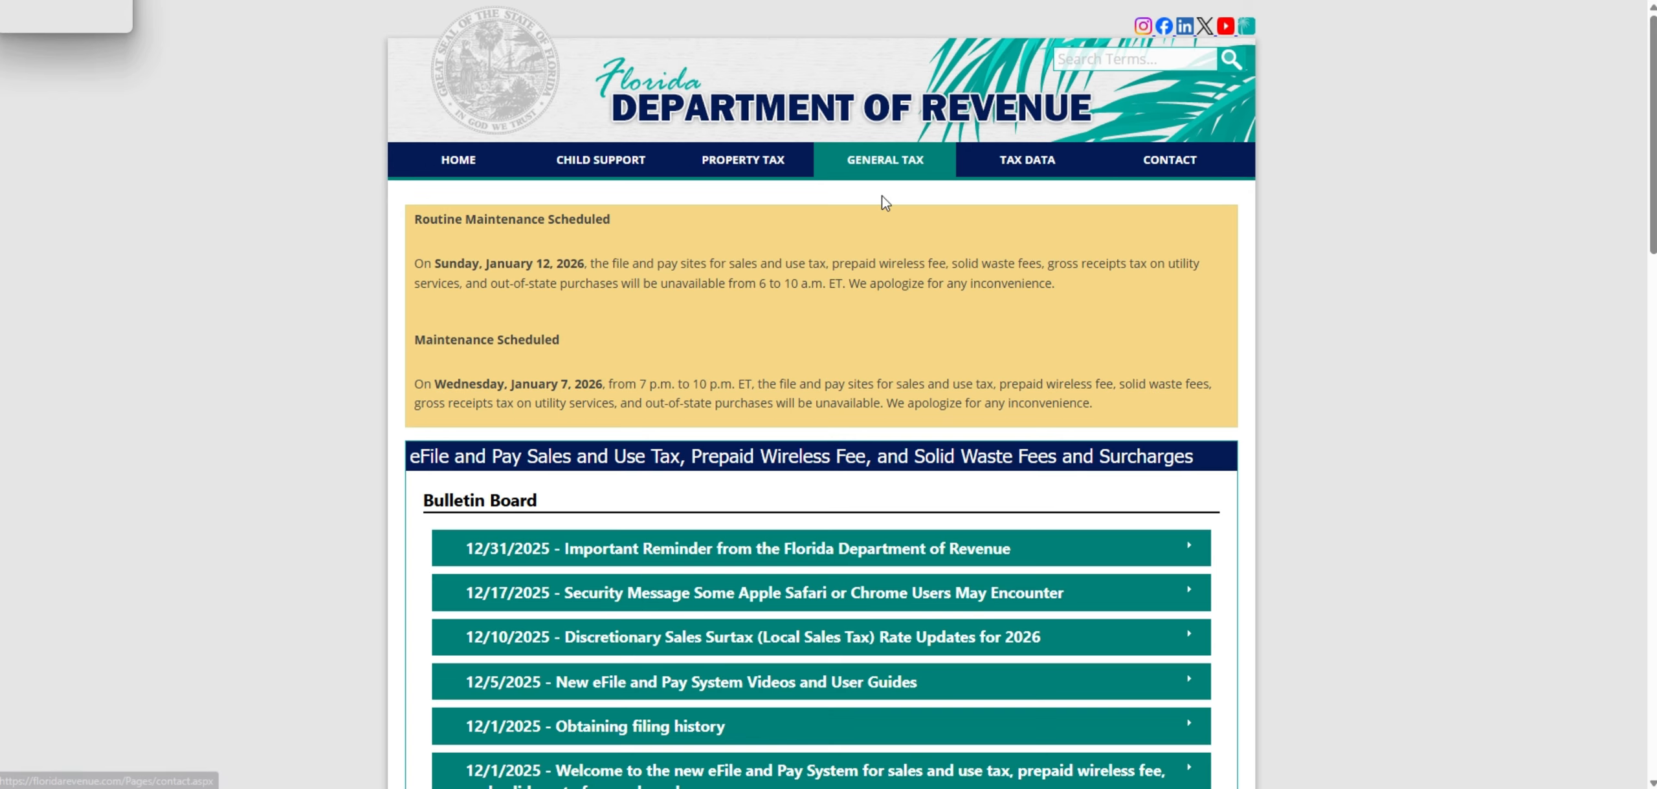
- Start filing a return as a guest user from the Sales and Use Tax page
scroll(865, 197, down, 2)
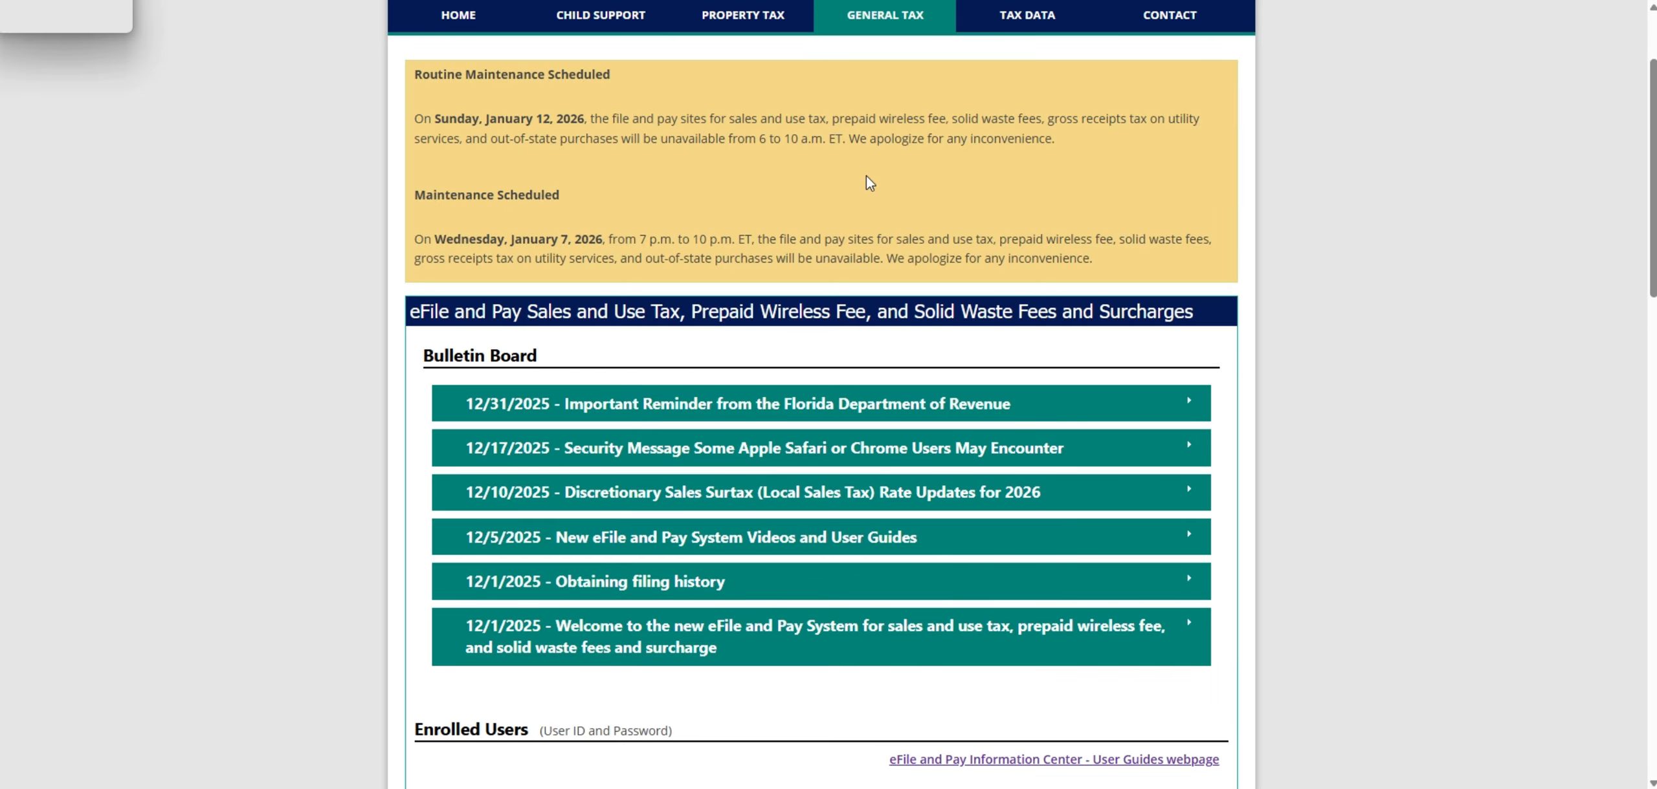
scroll(867, 182, down, 6)
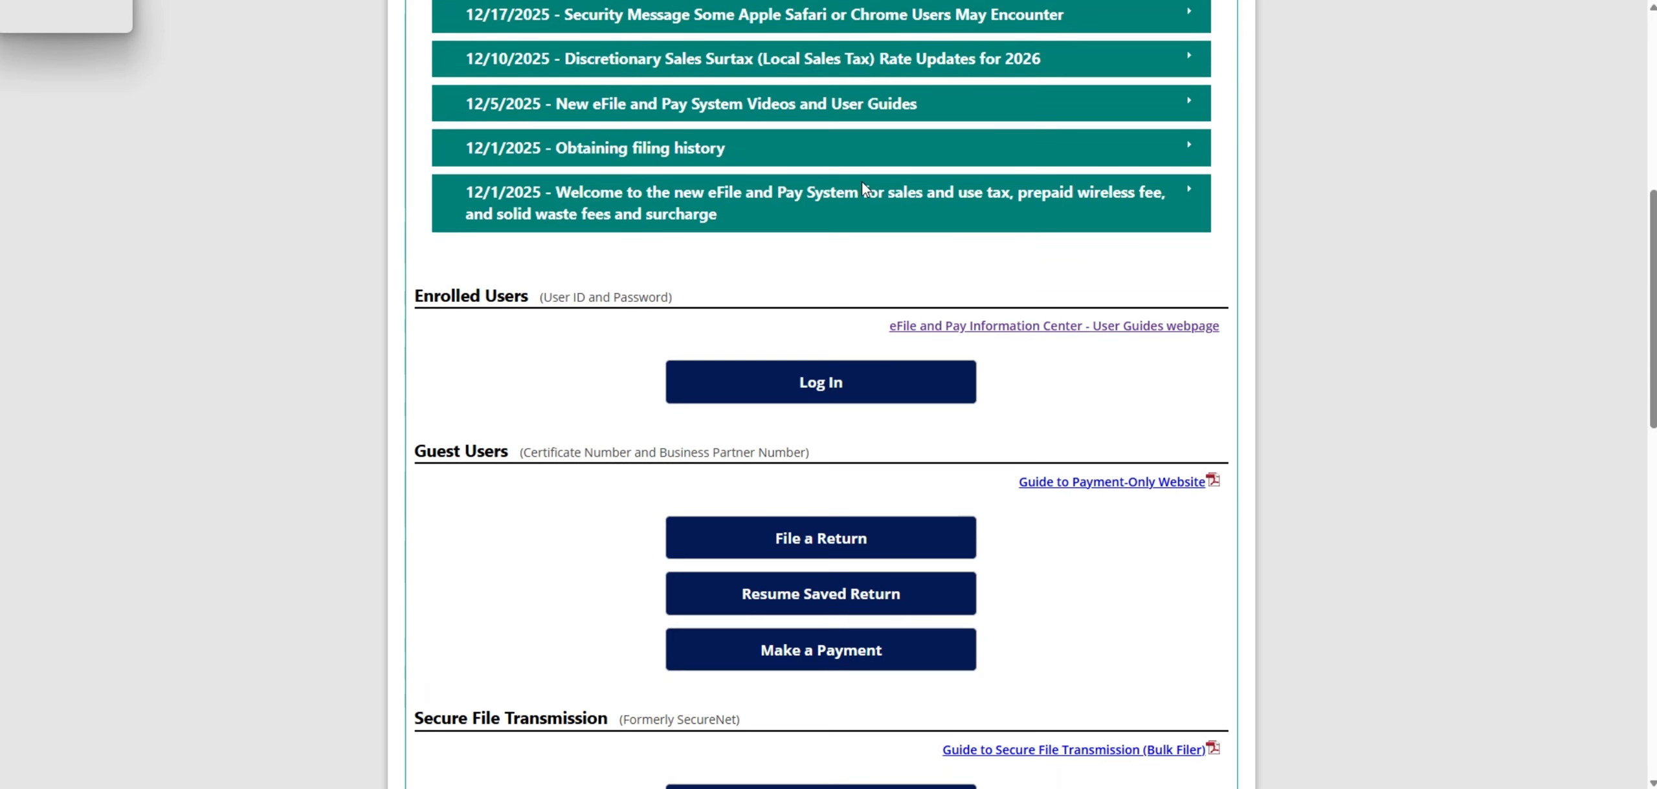
scroll(862, 183, down, 2)
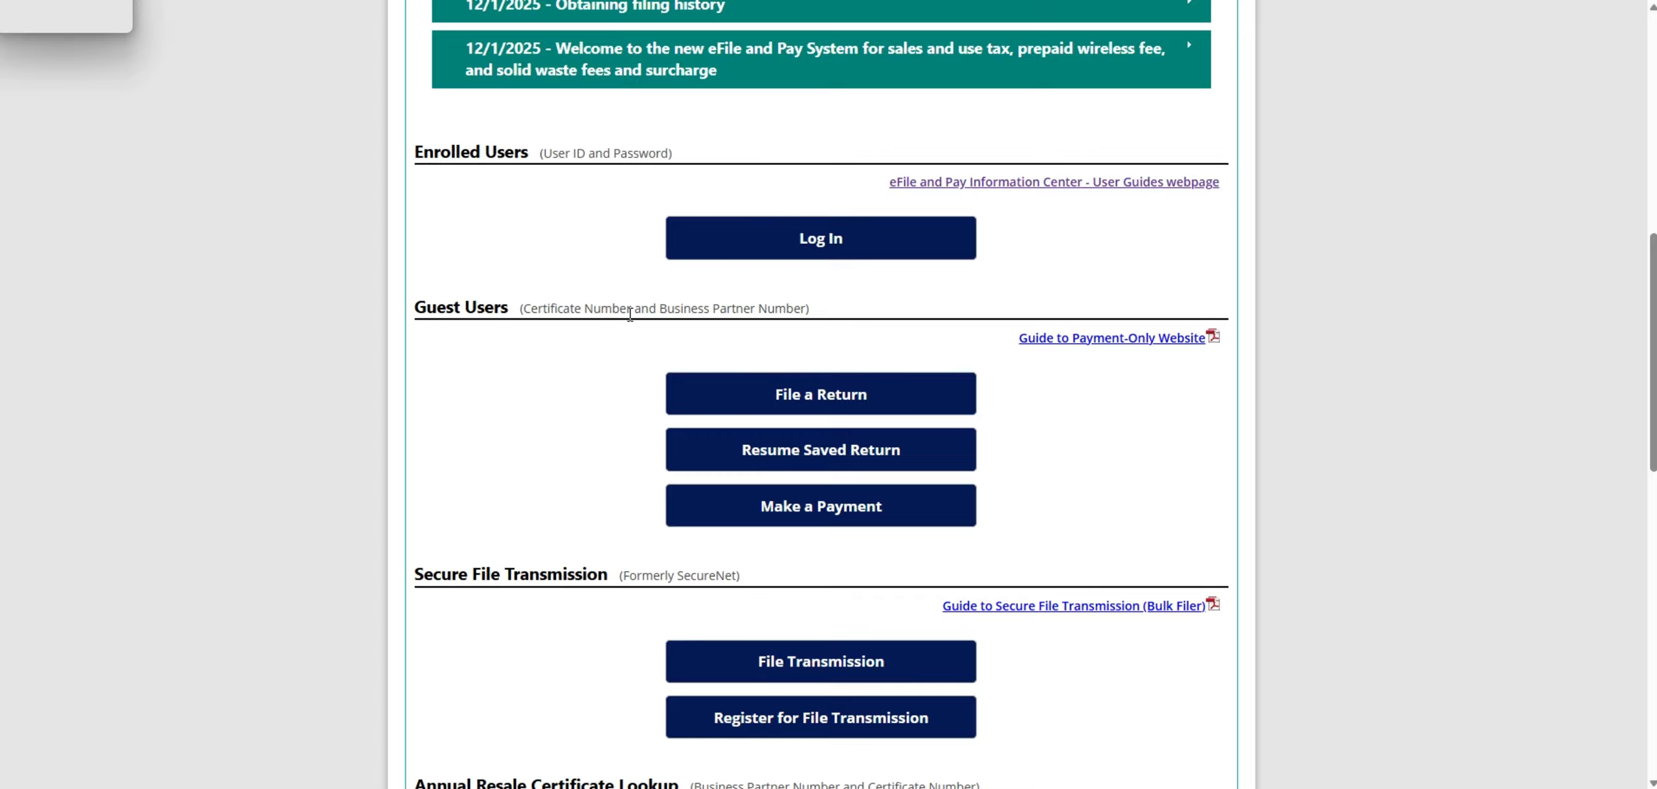
click(822, 401)
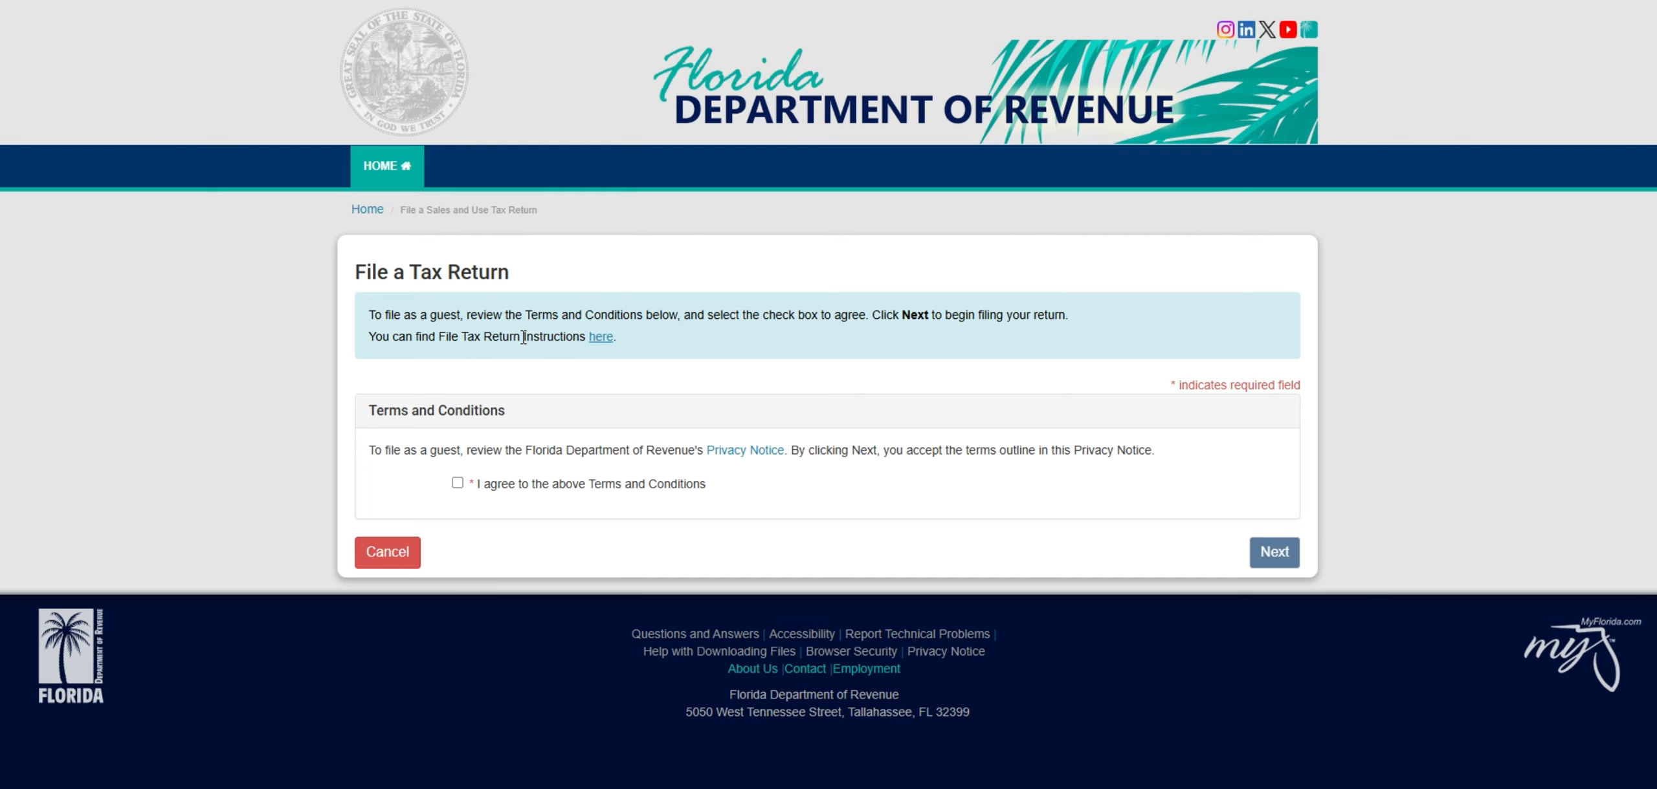
- Agree to the Terms and Conditions for guest filing and continue to the submitter information
drag(356, 272, 518, 272)
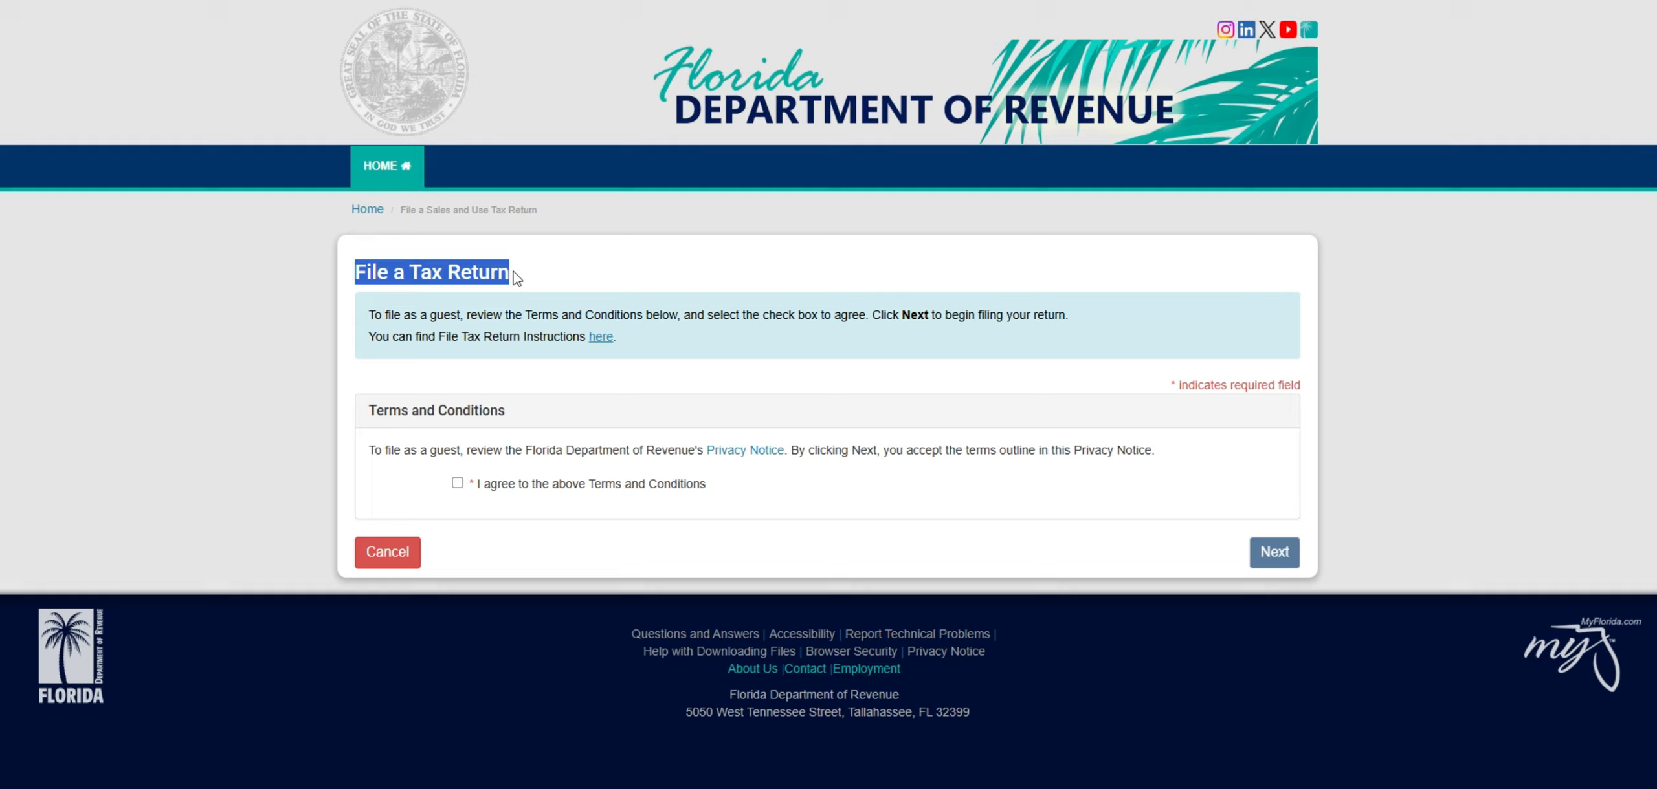
click(564, 277)
click(458, 484)
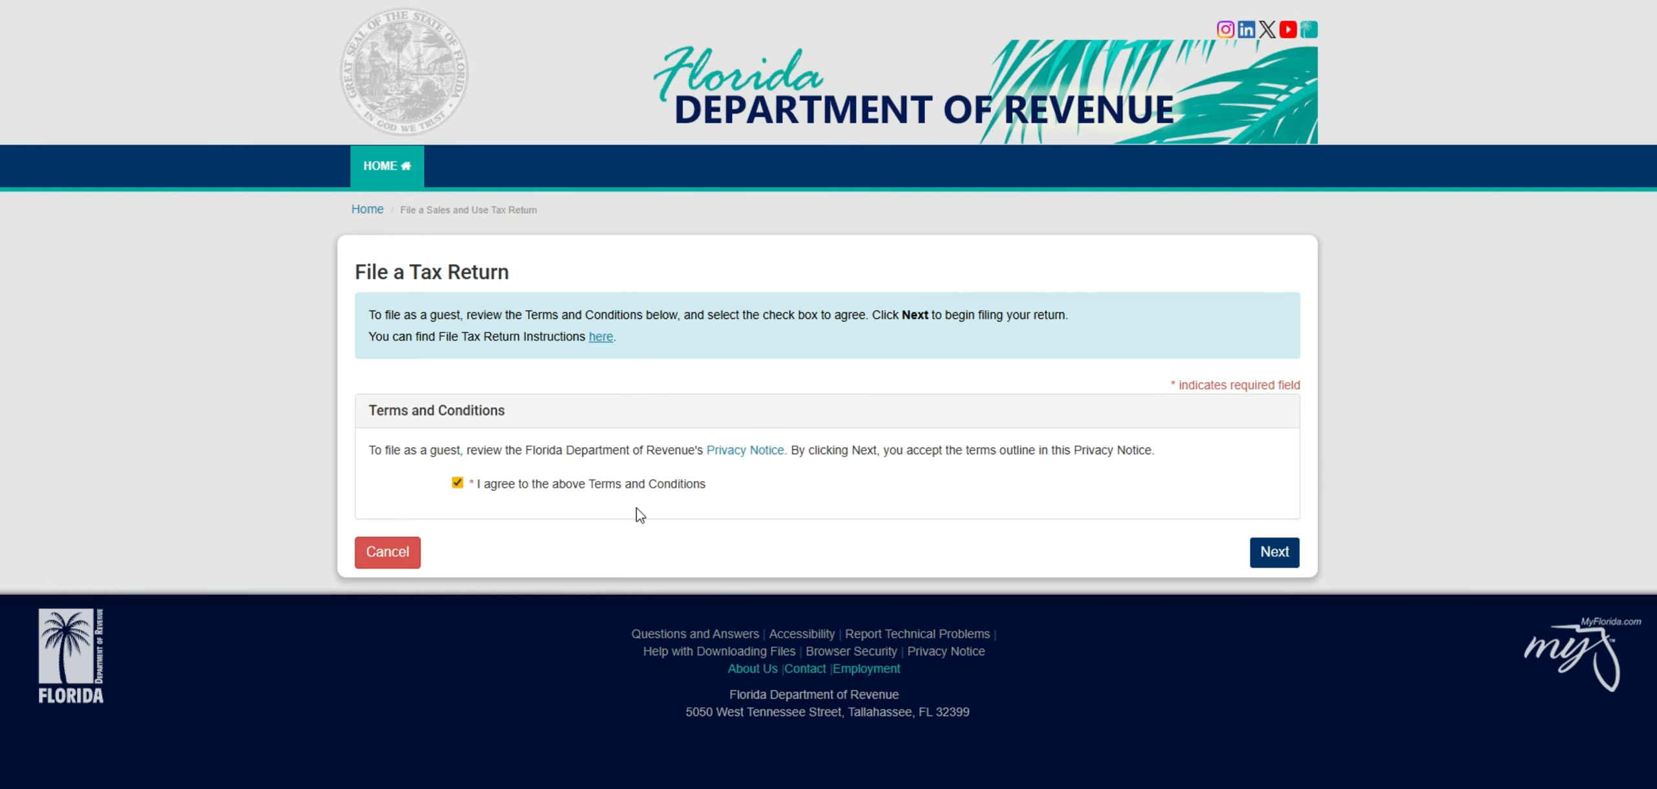
click(1291, 554)
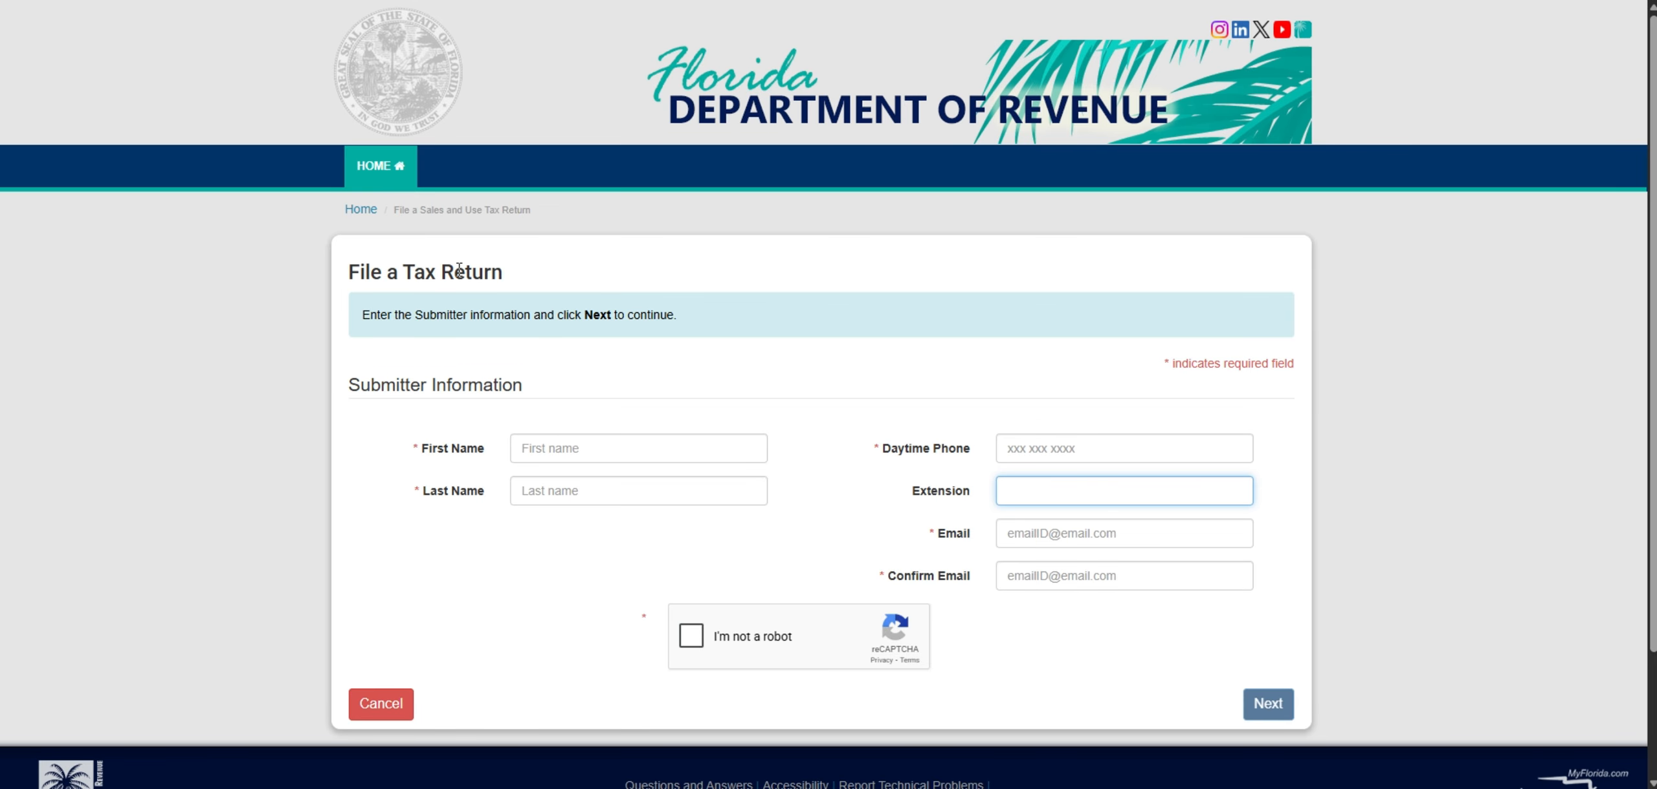
- Fill in the submitter's name, daytime phone and email with confirmation, complete the reCAPTCHA check, and continue to authentication
scroll(459, 270, down, 3)
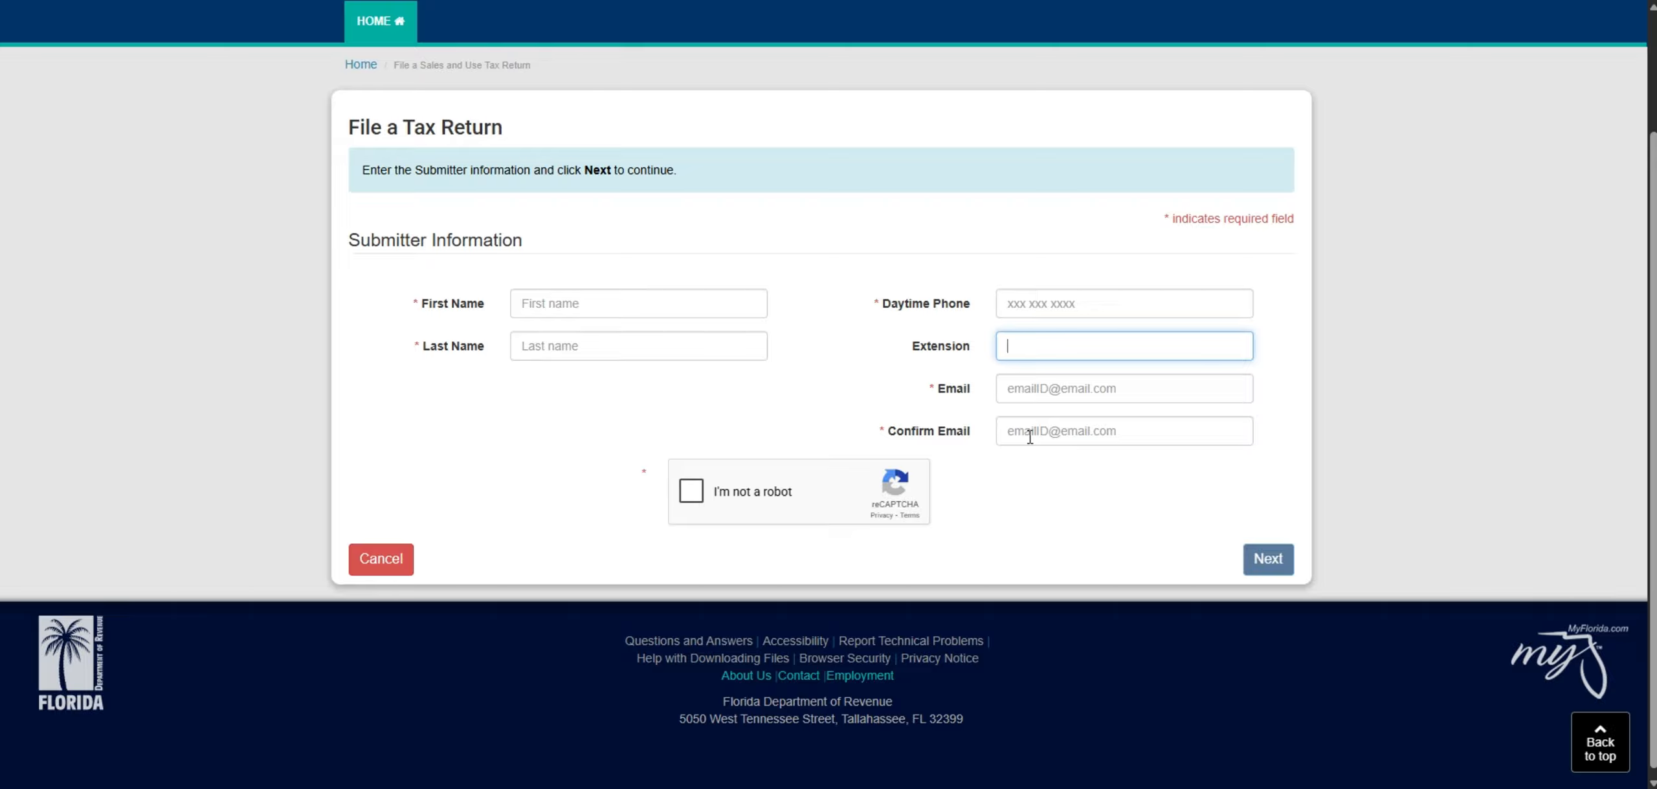
click(996, 541)
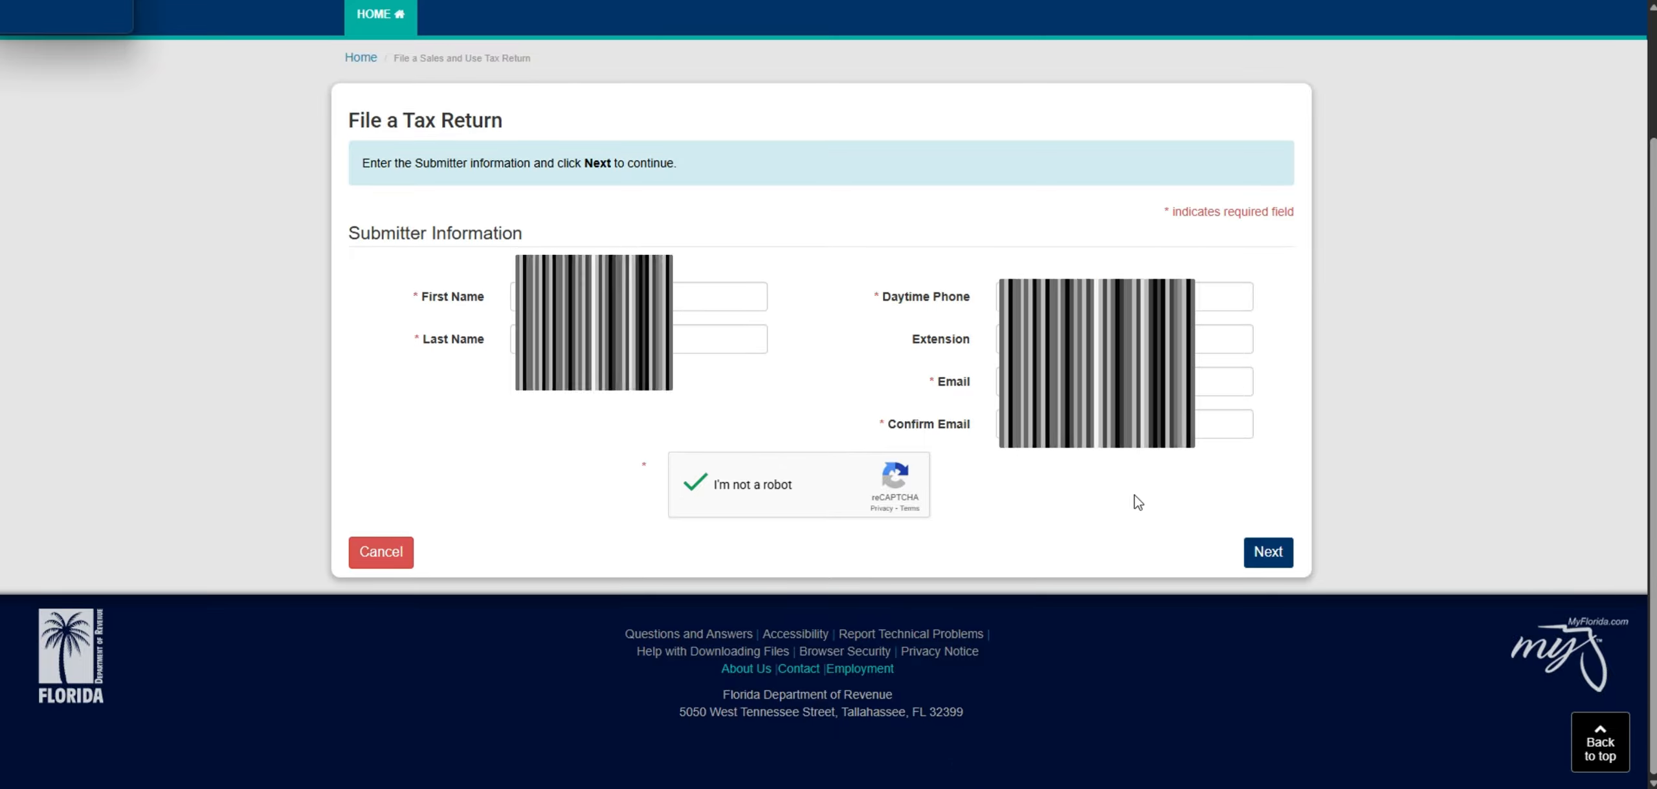
click(1269, 553)
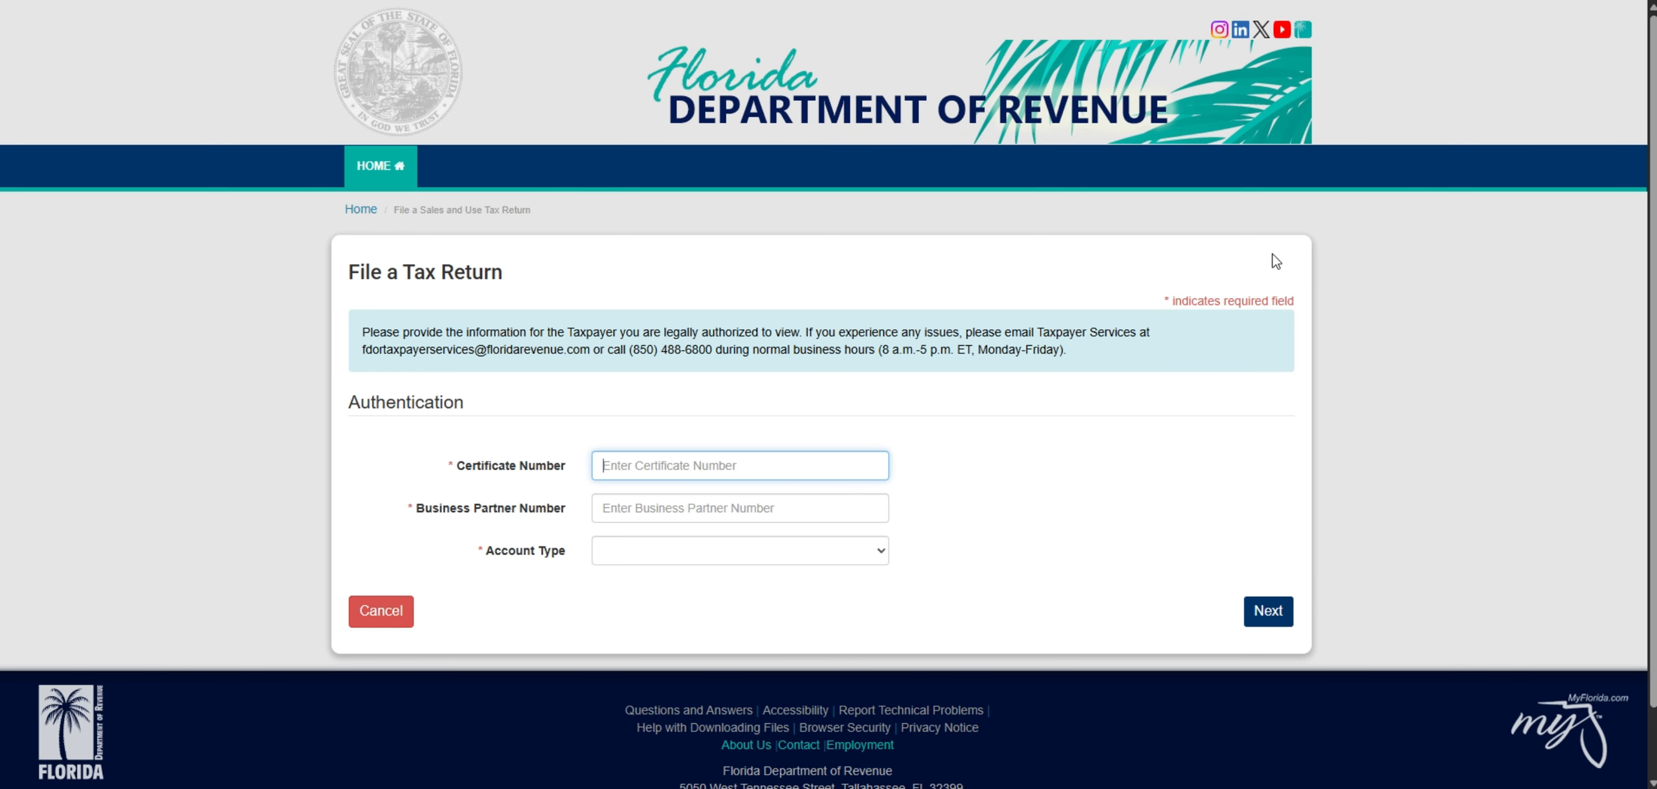
- Authenticate the taxpayer with the certificate number, business partner number and account type Sales And Use Tax, and continue
scroll(887, 271, down, 1)
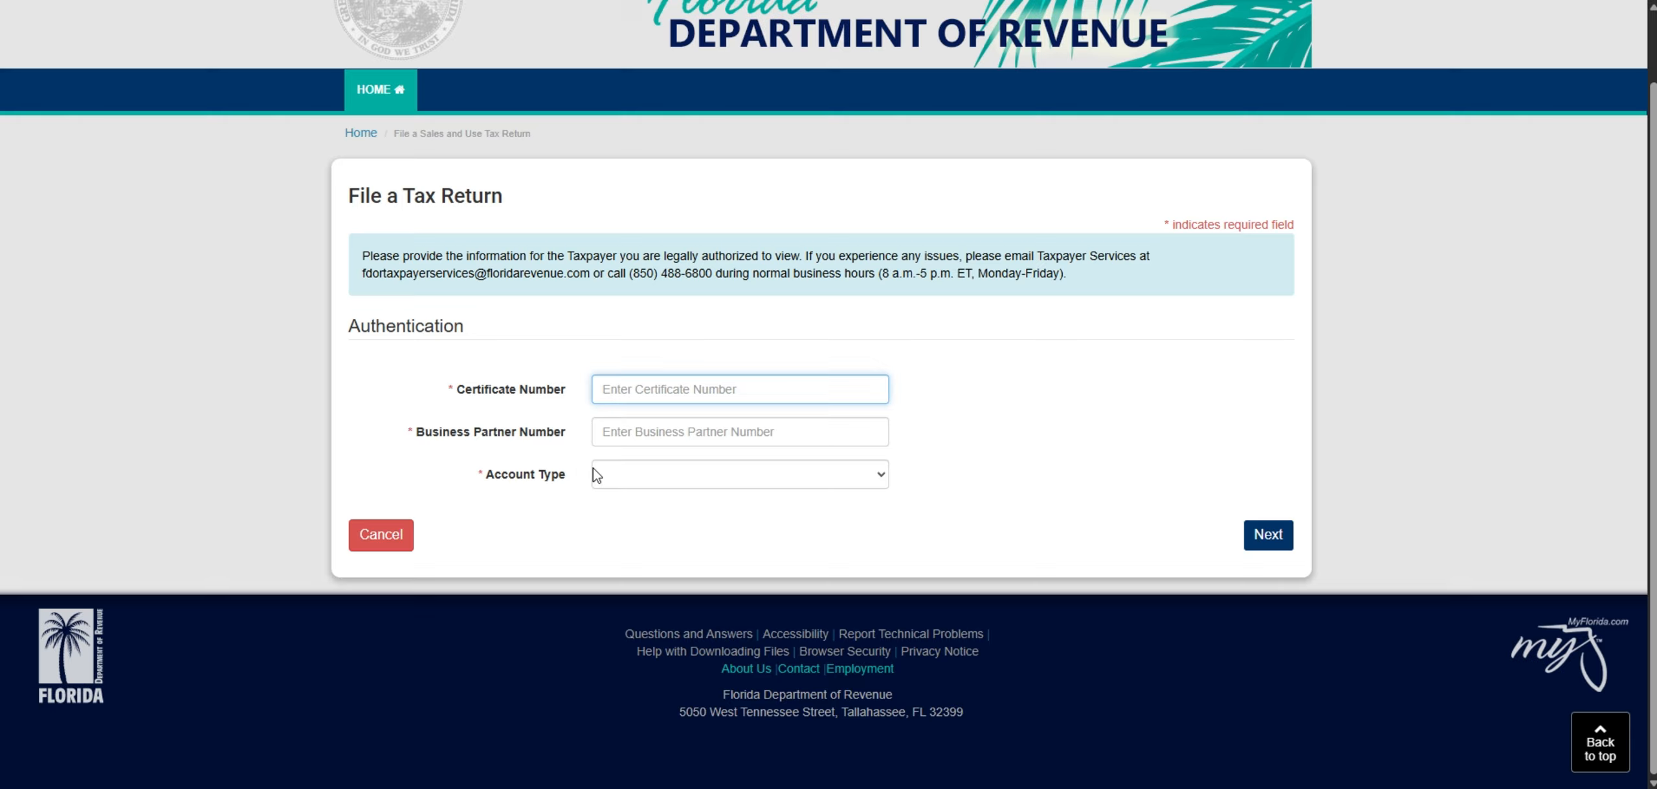
click(616, 478)
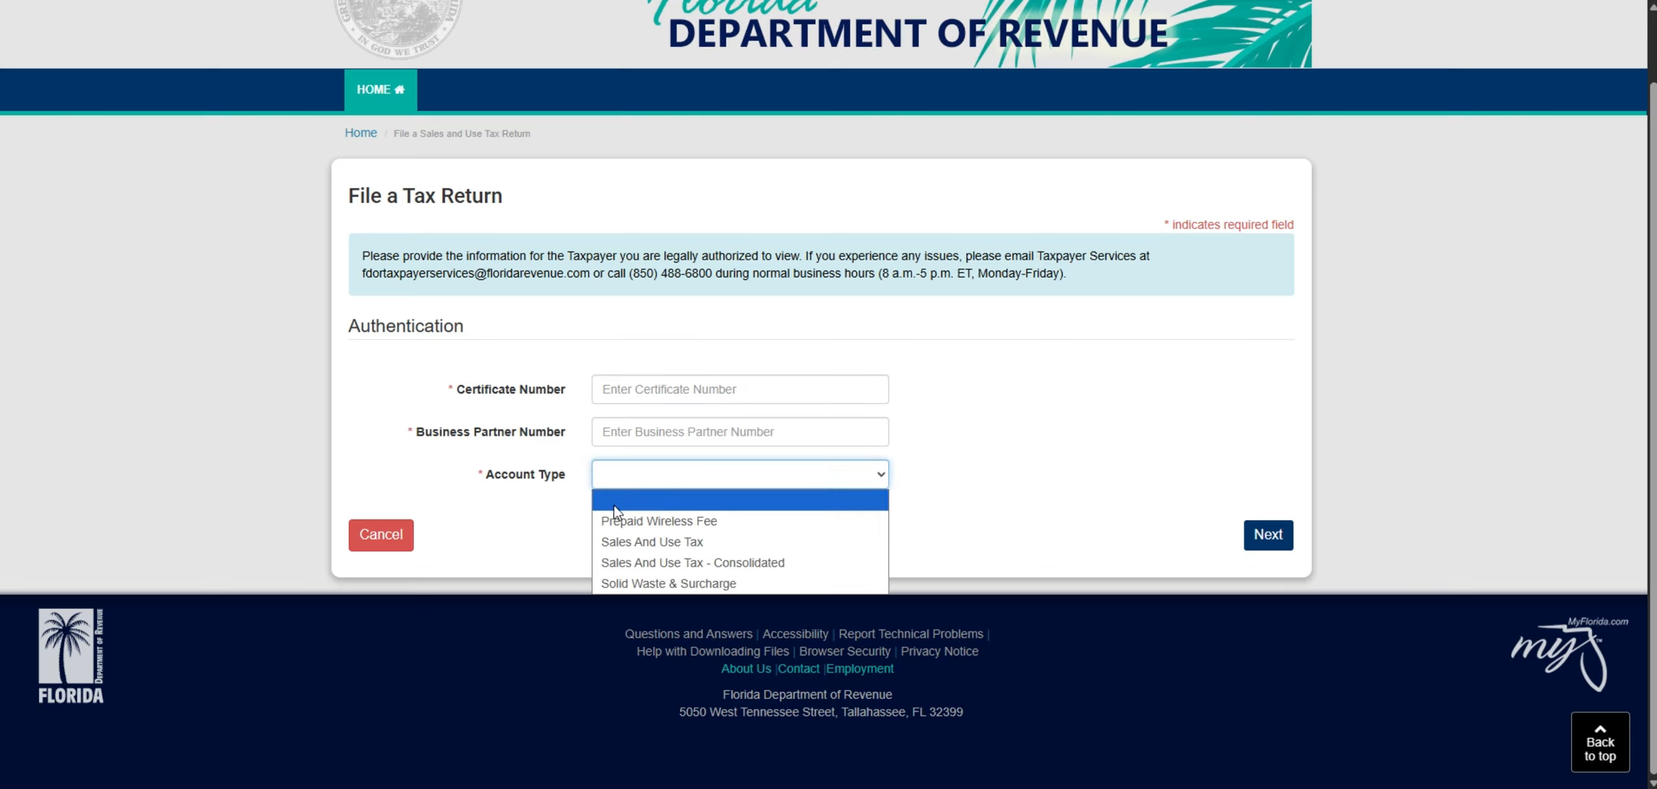
click(634, 546)
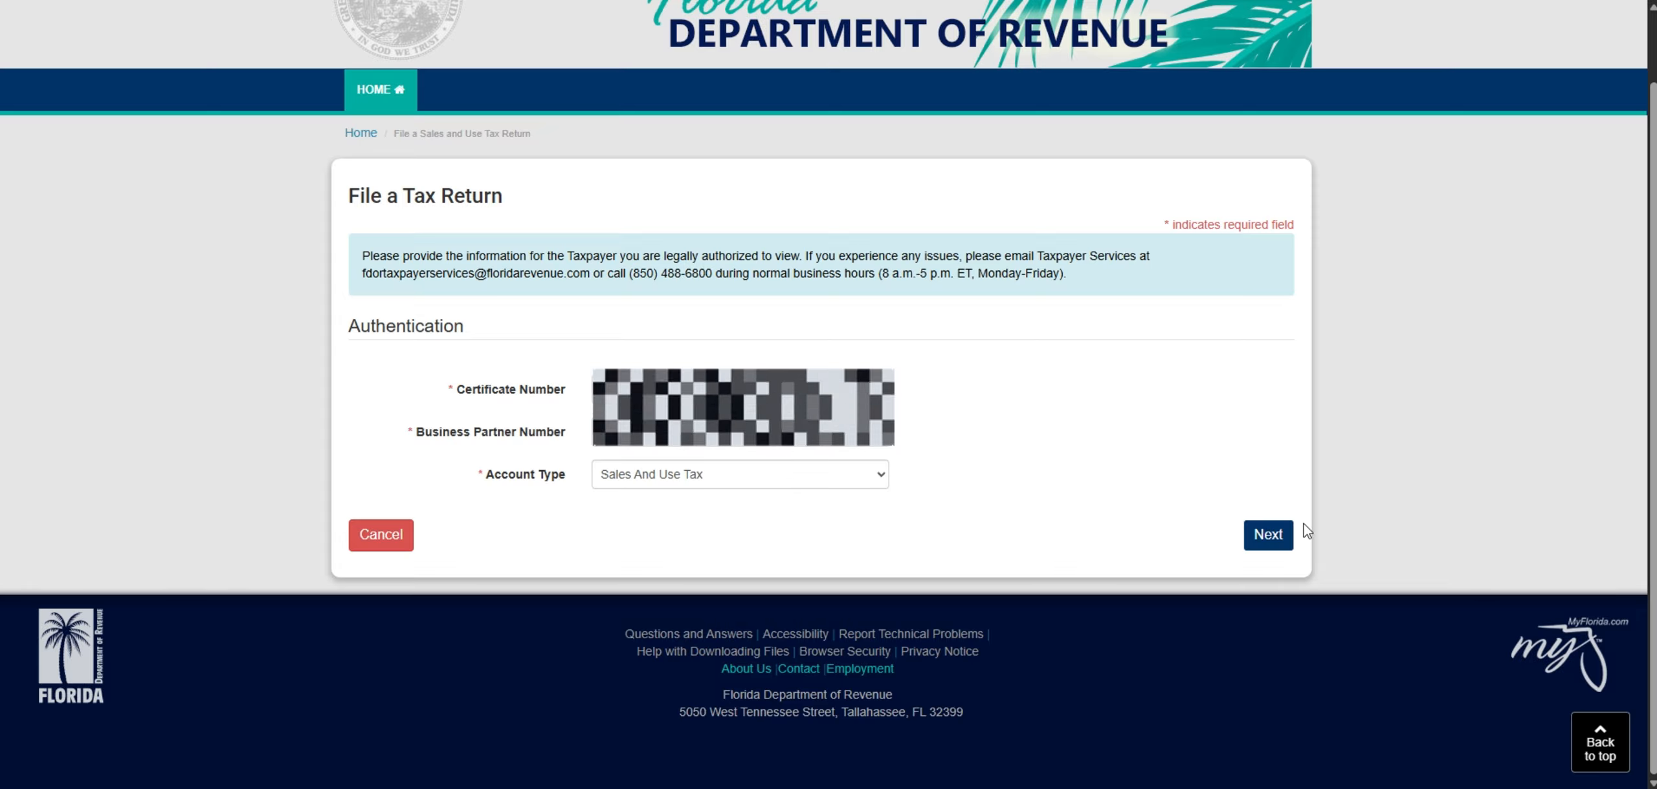
click(1286, 536)
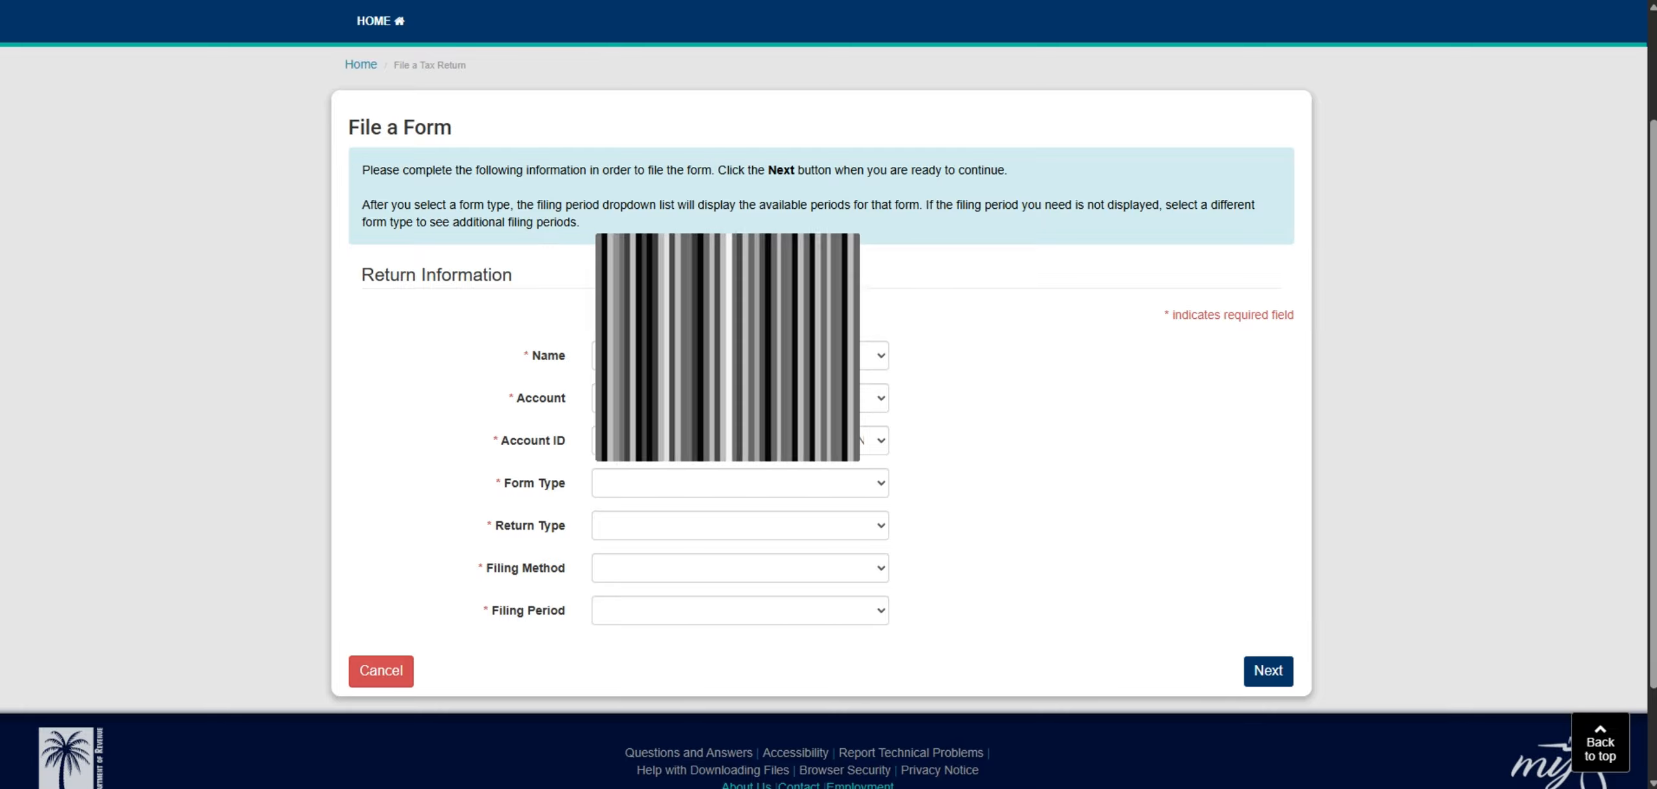
- Set the form type to DR-15 and the return type to Original Return in the return information
scroll(828, 394, down, 2)
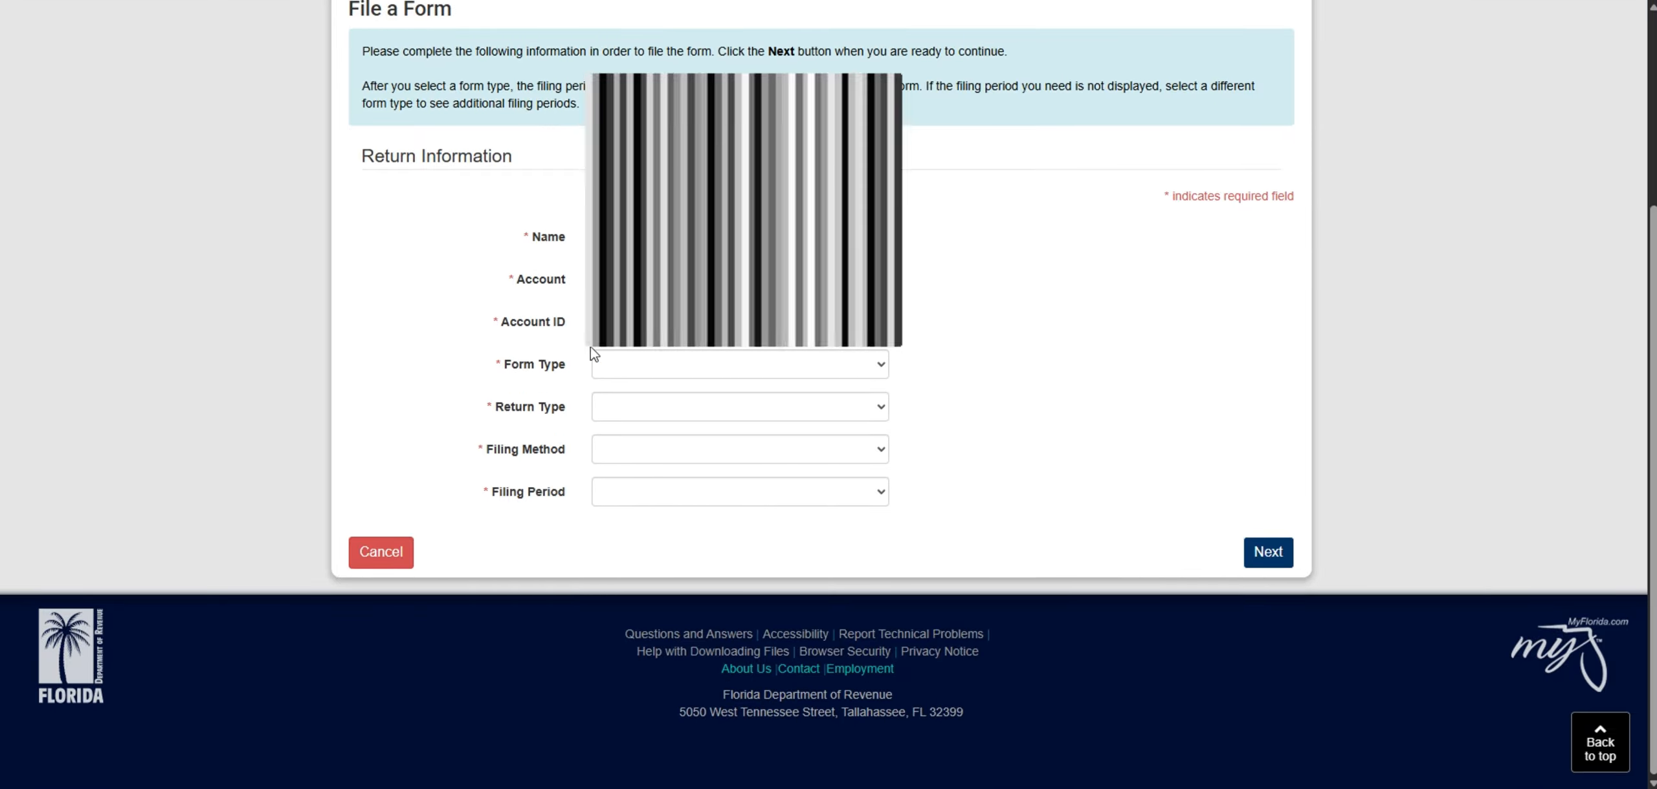
click(608, 365)
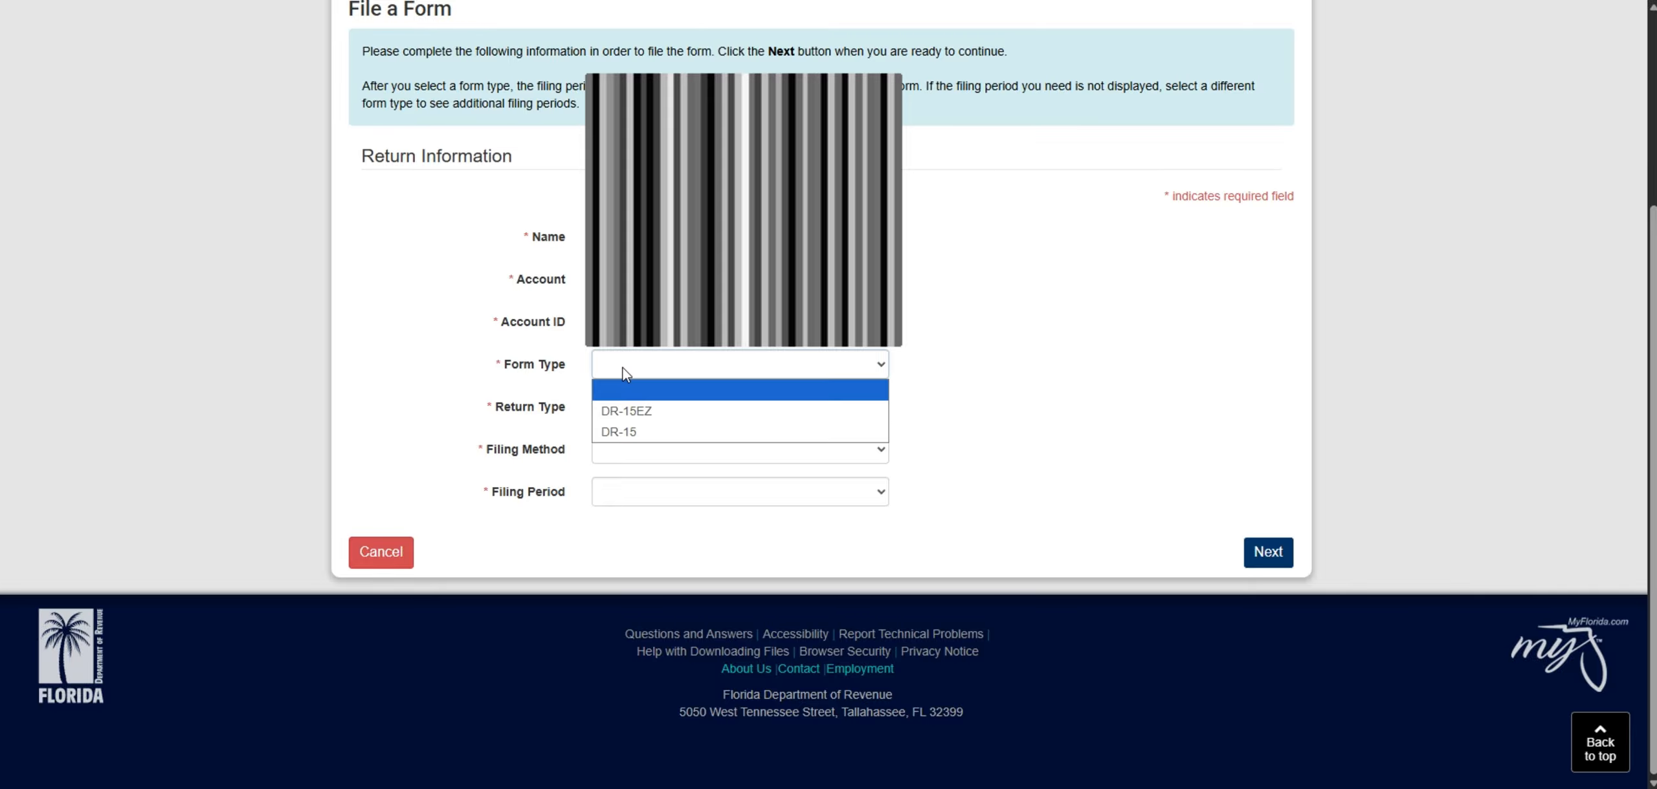
click(627, 431)
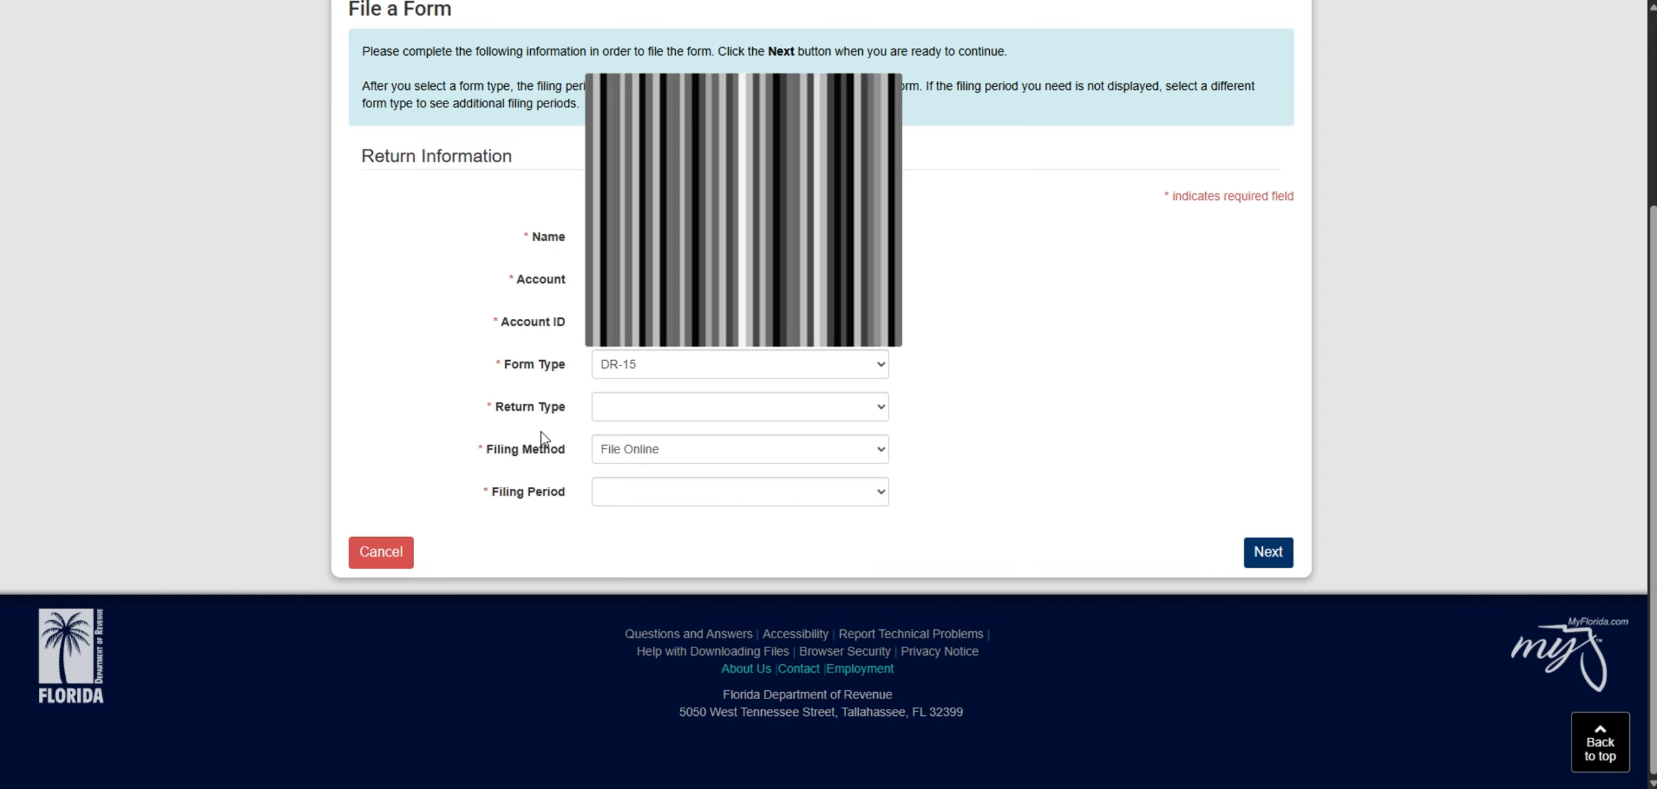
click(614, 414)
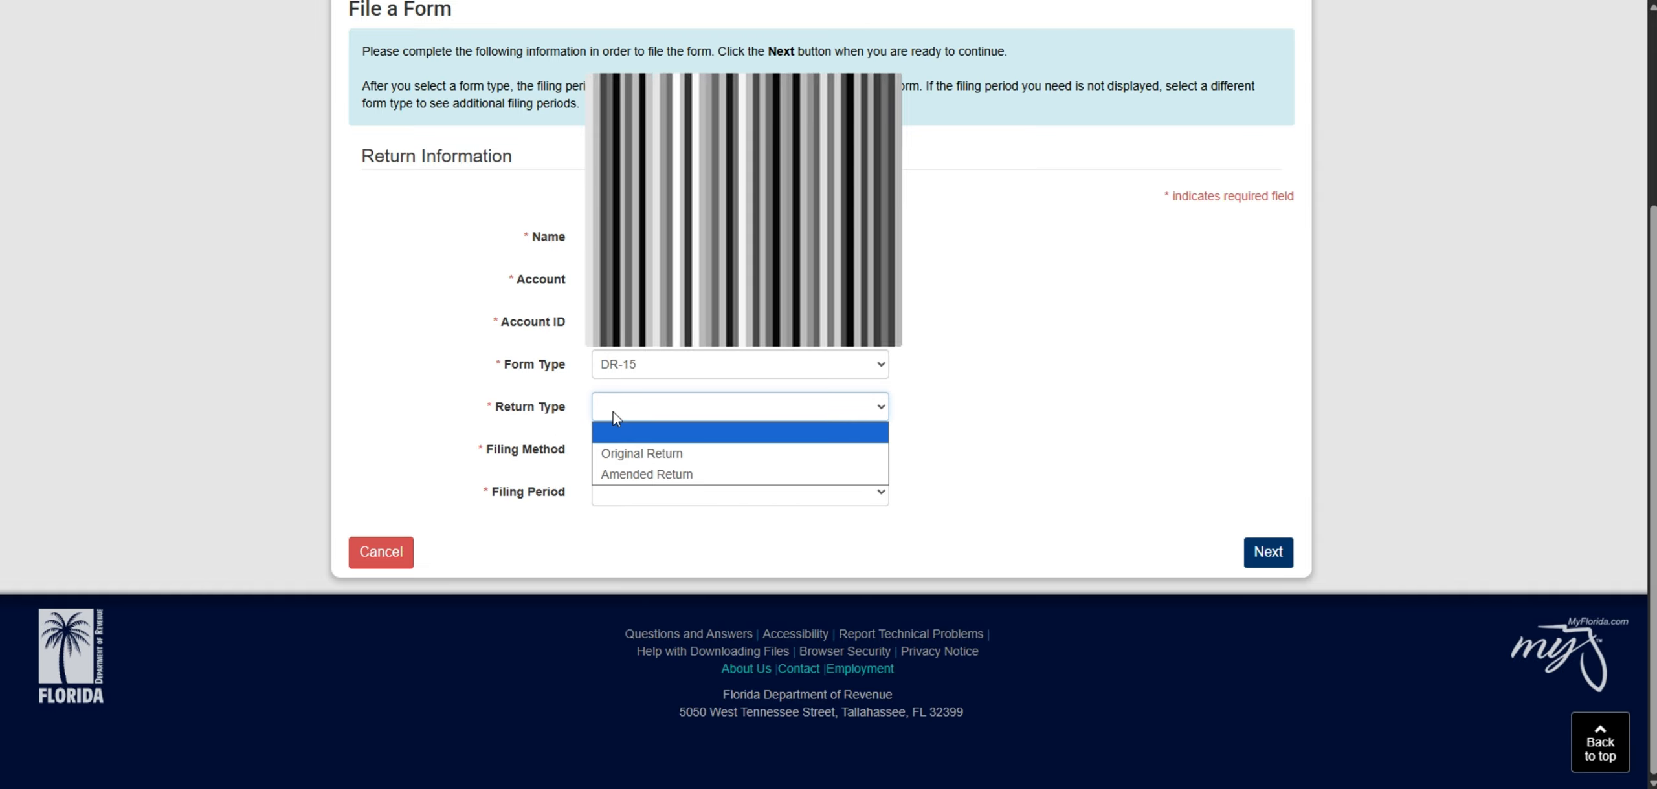
click(622, 456)
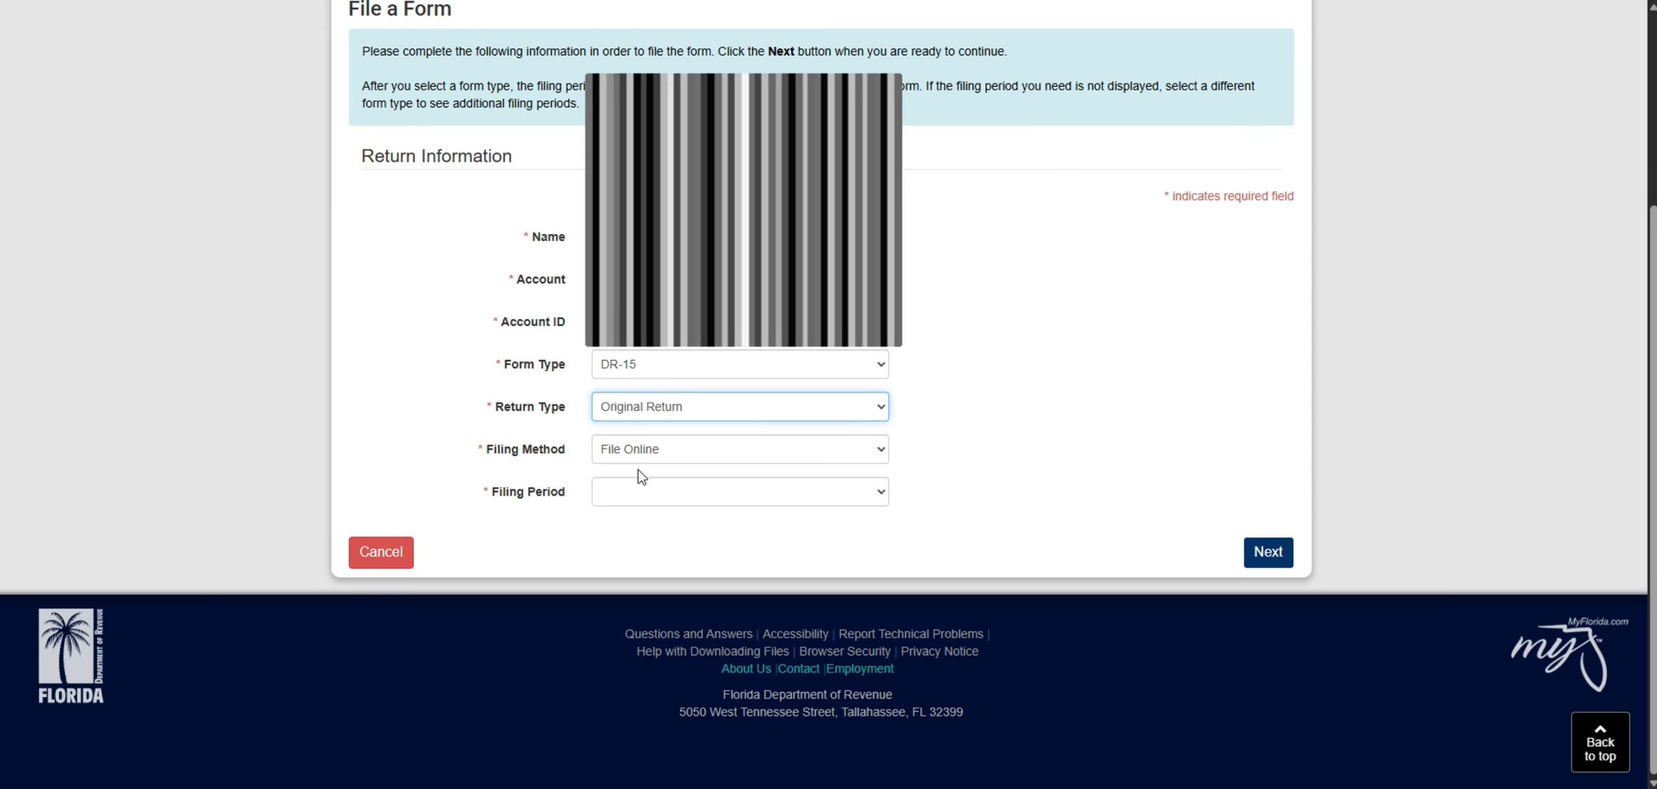
- Select the filing period 07/01/2025 - 09/30/2025 and continue to the tax return form
click(656, 495)
click(667, 518)
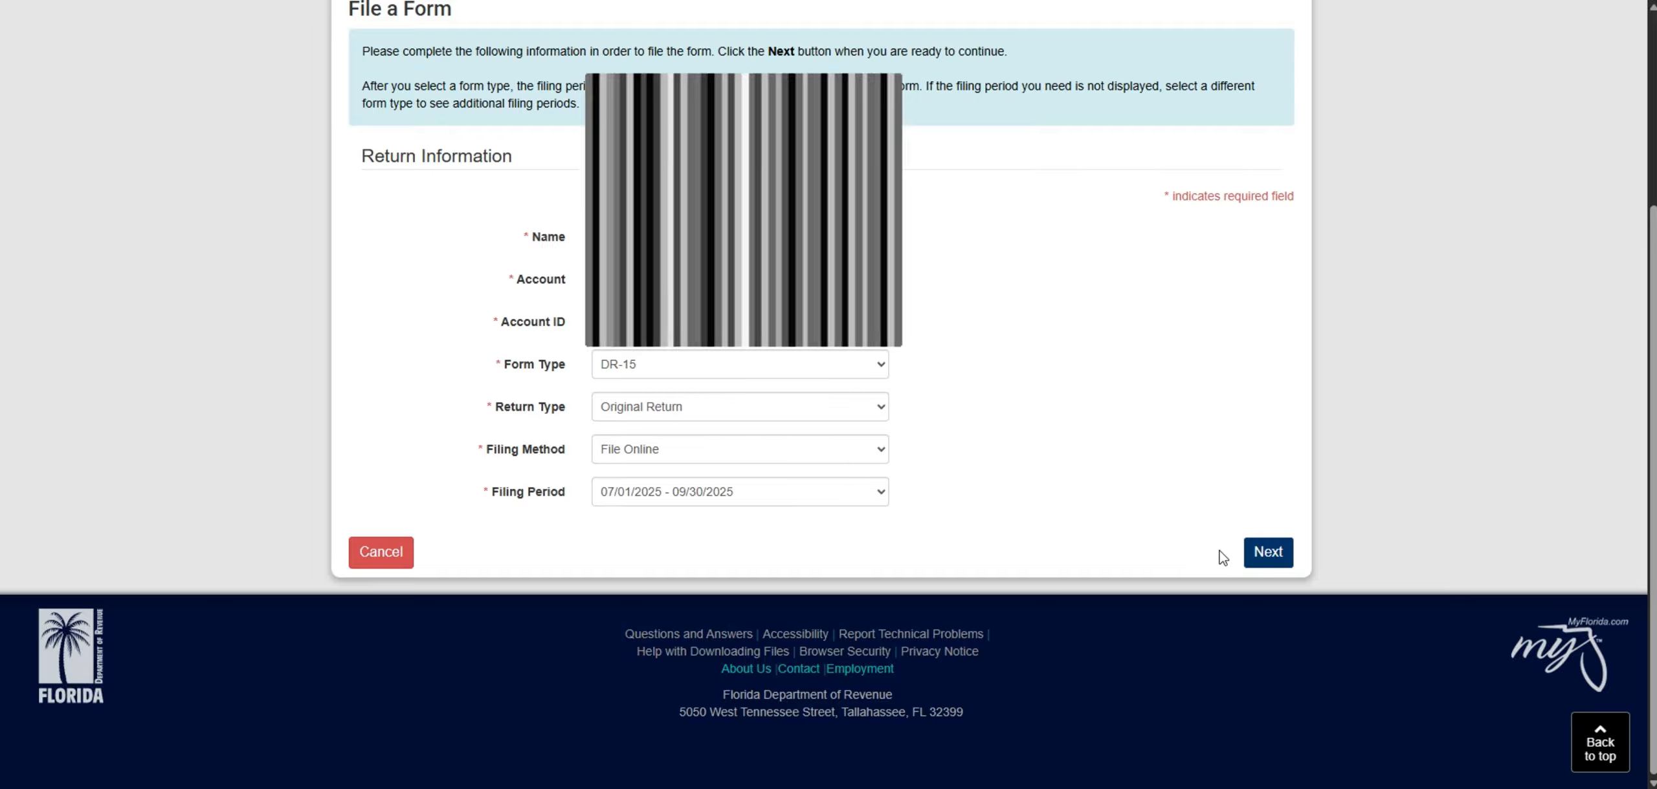
click(868, 494)
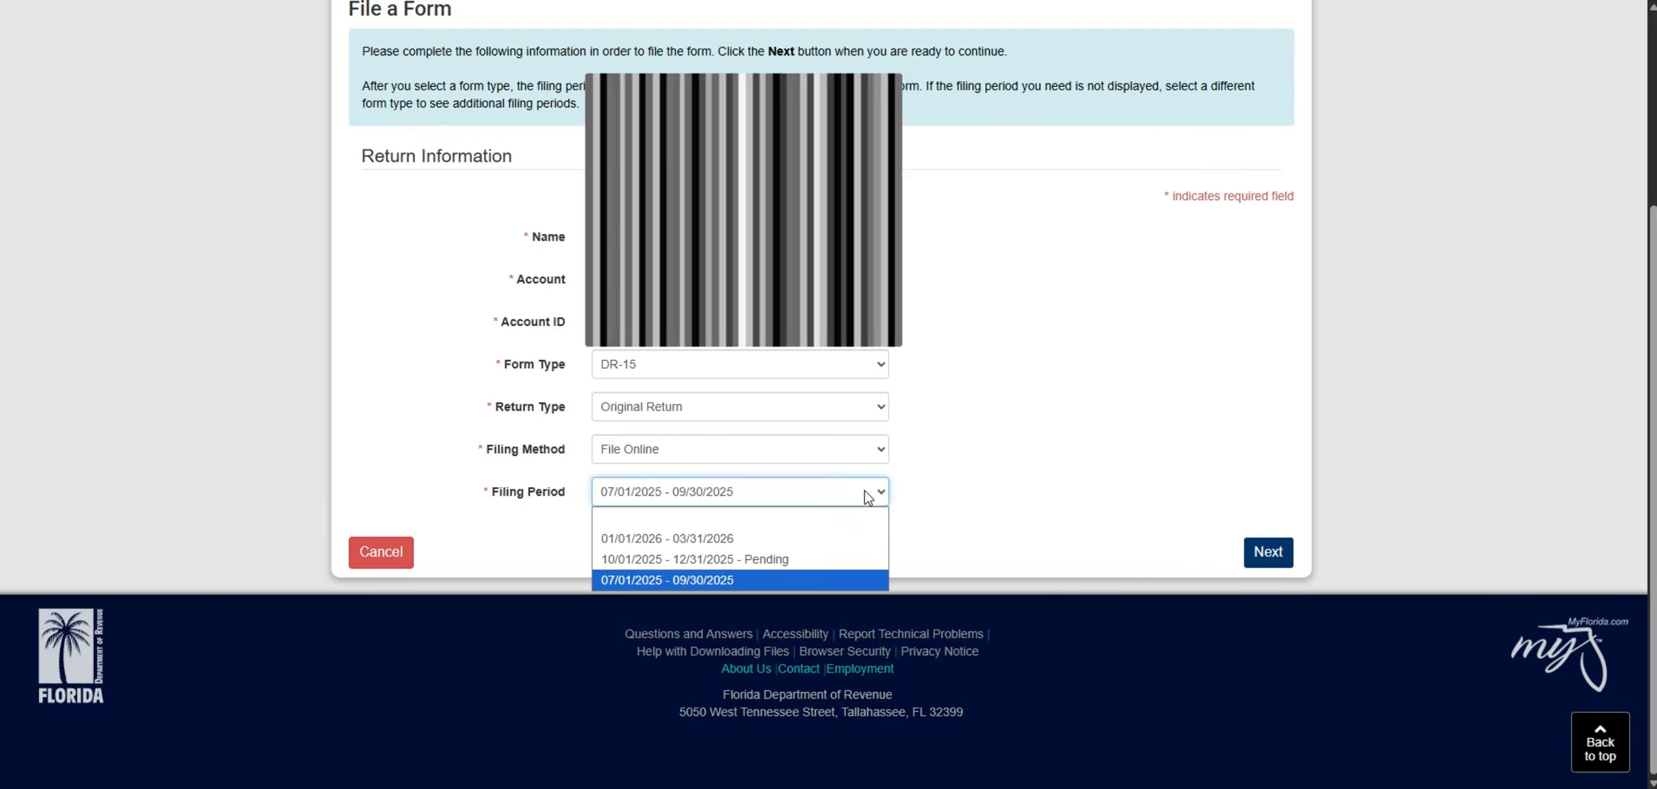
click(790, 579)
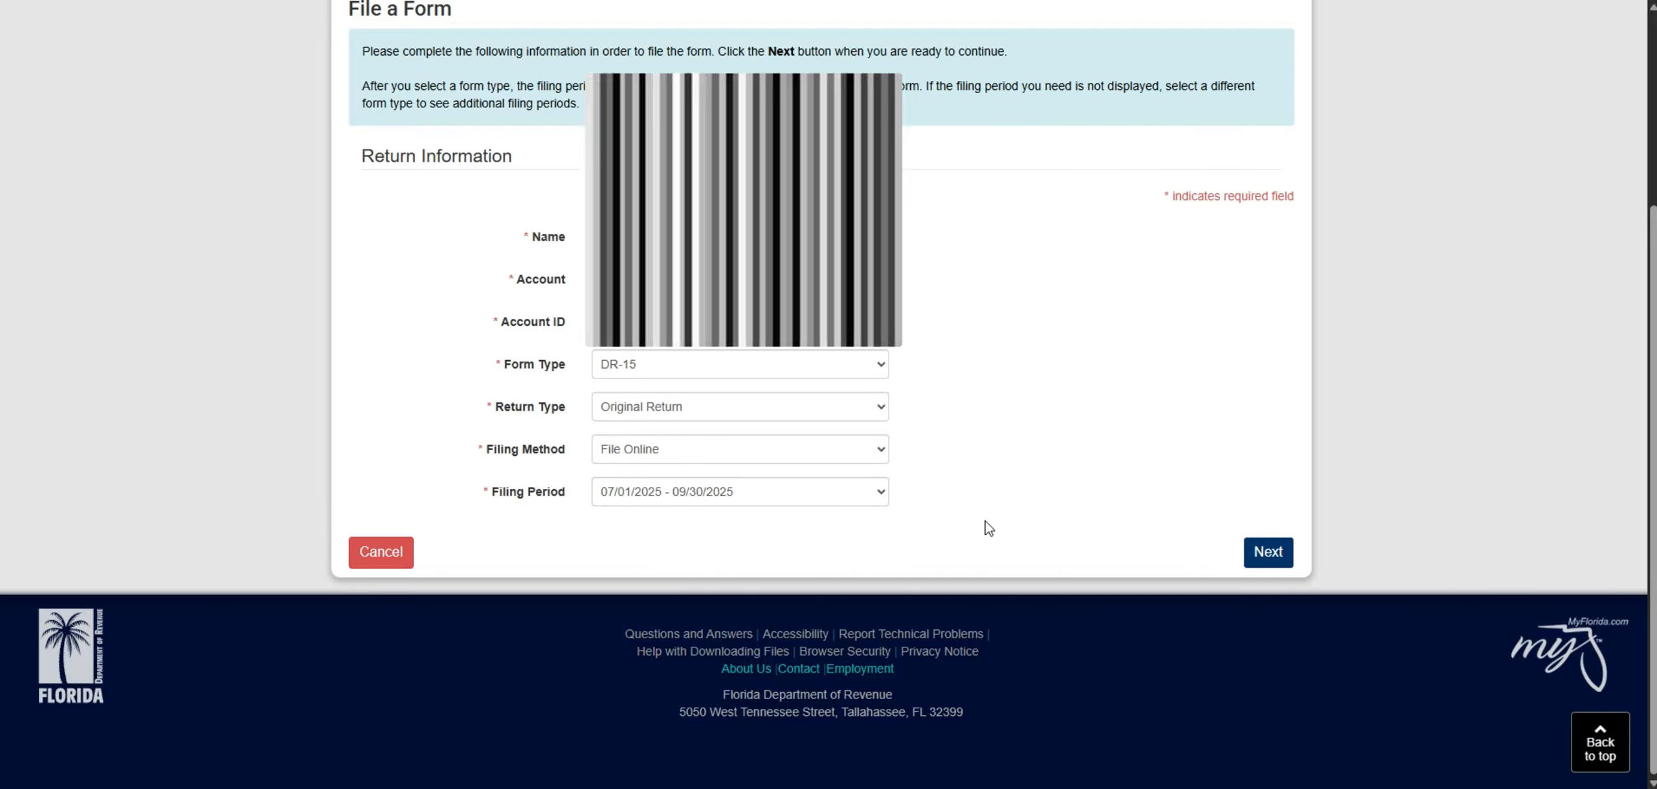
click(1269, 553)
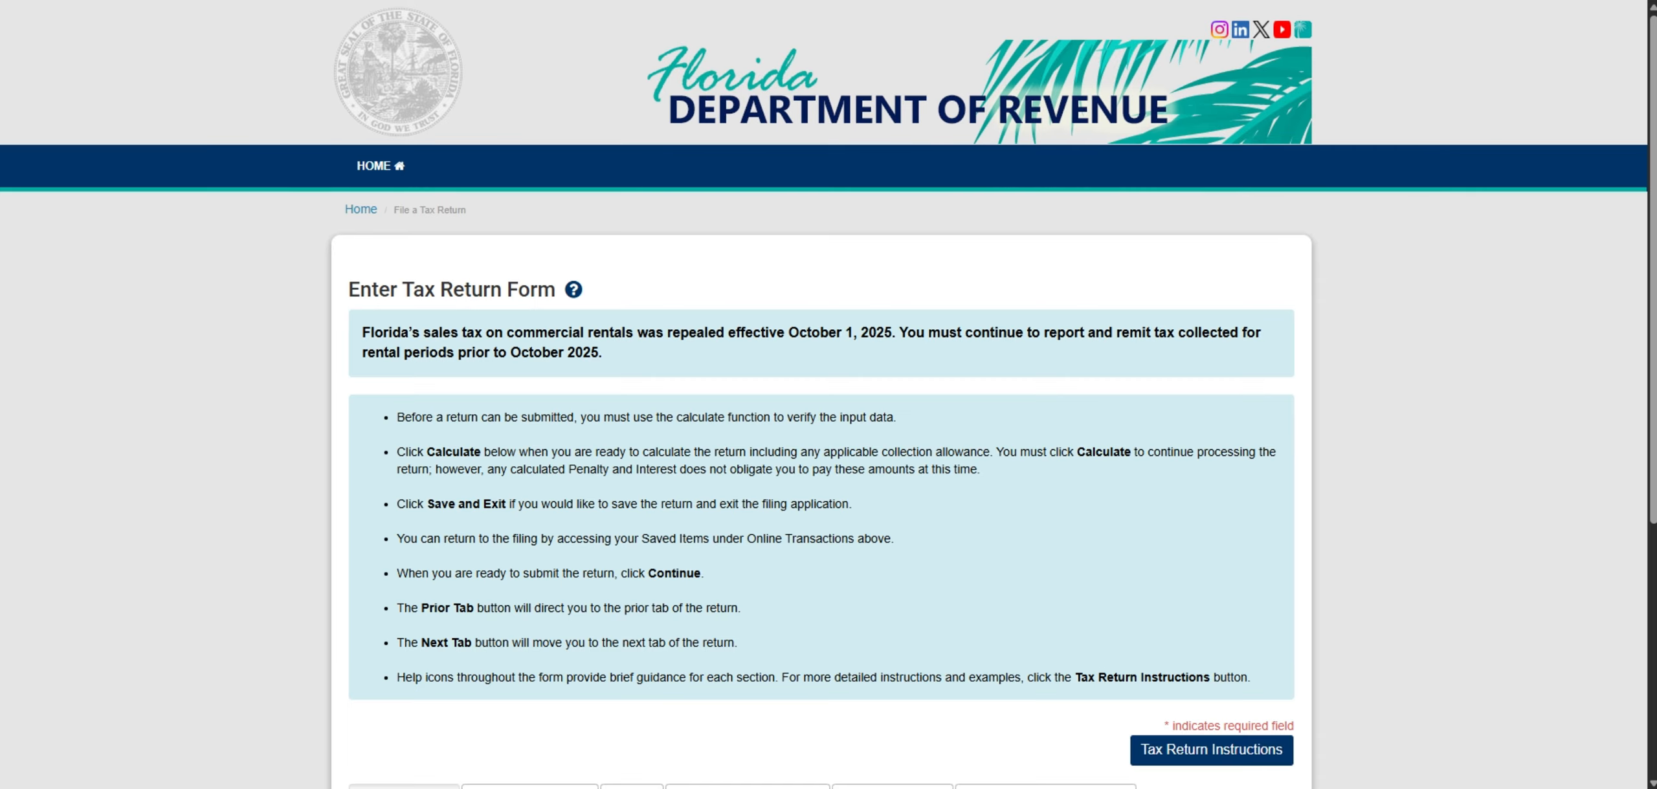
- Advance from the return header to the DR-15 Sales Details section and review the filing instructions above it
scroll(1193, 330, down, 2)
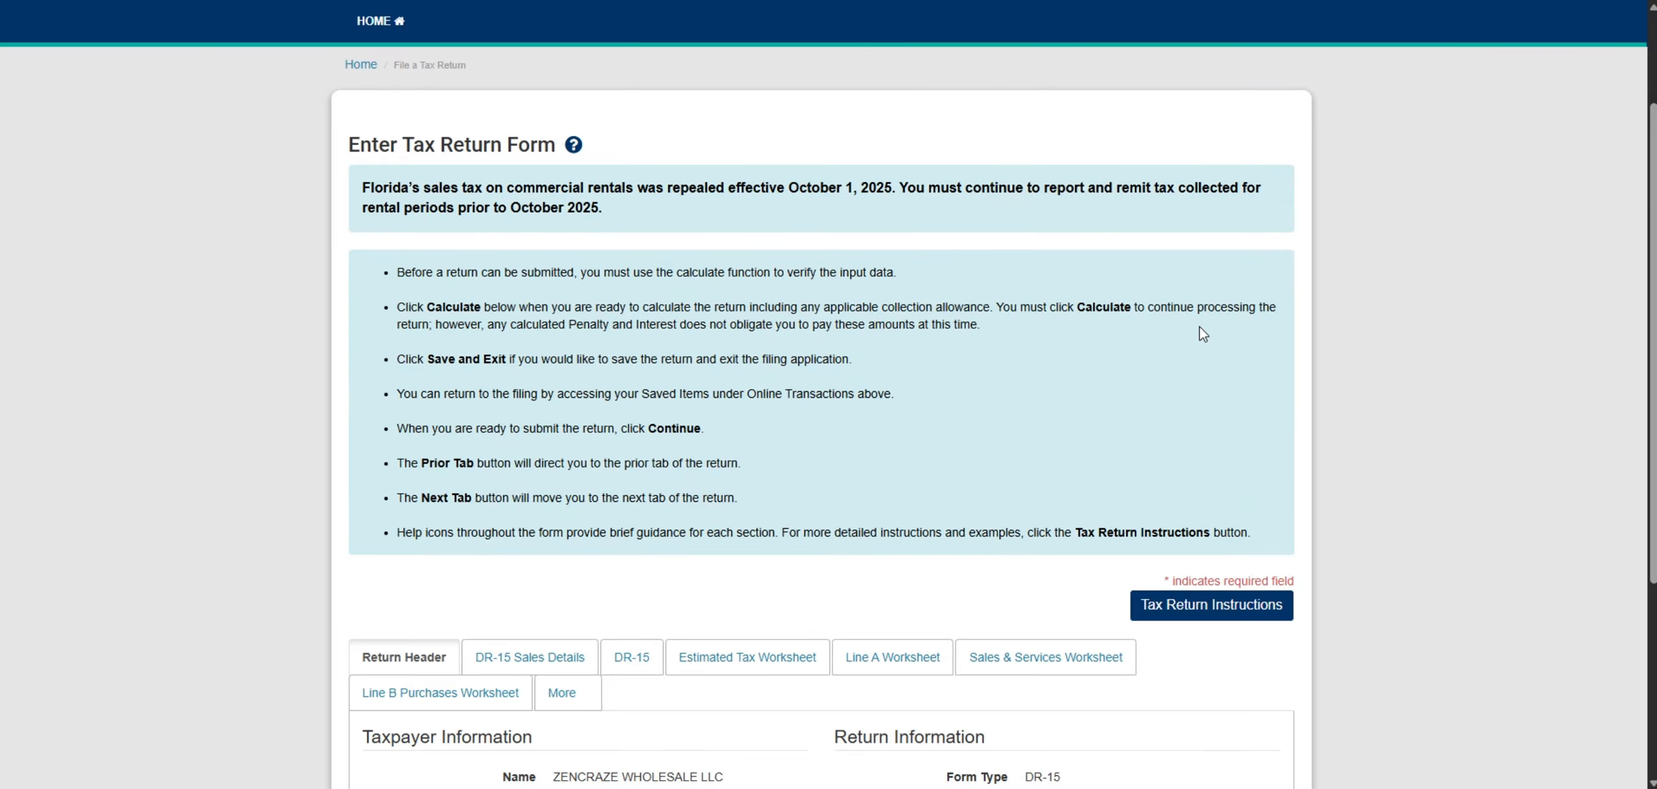
scroll(1028, 319, down, 2)
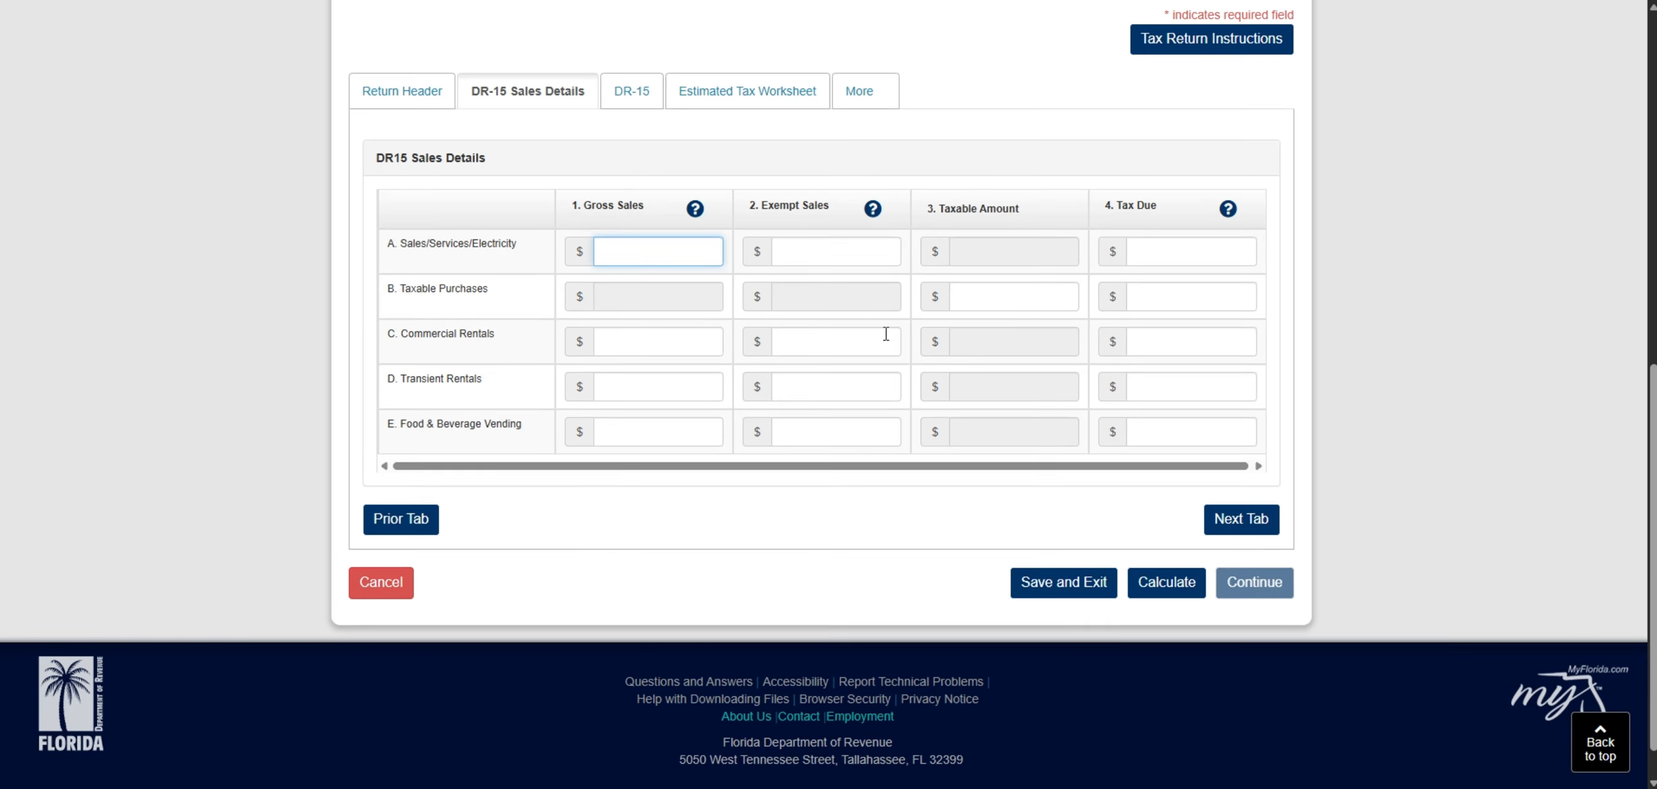
scroll(884, 332, up, 2)
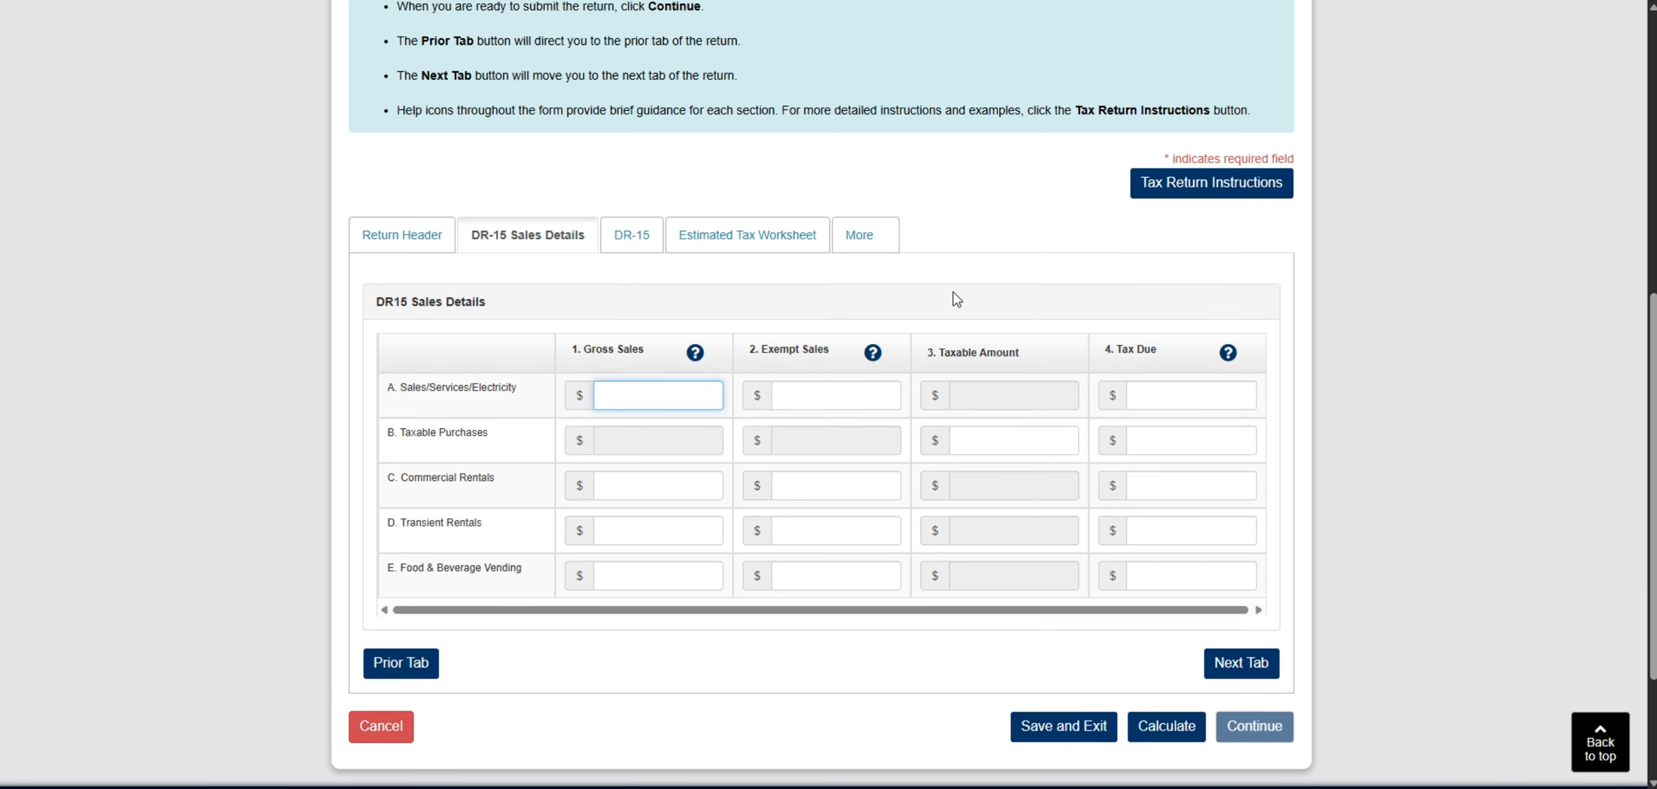
scroll(953, 296, up, 2)
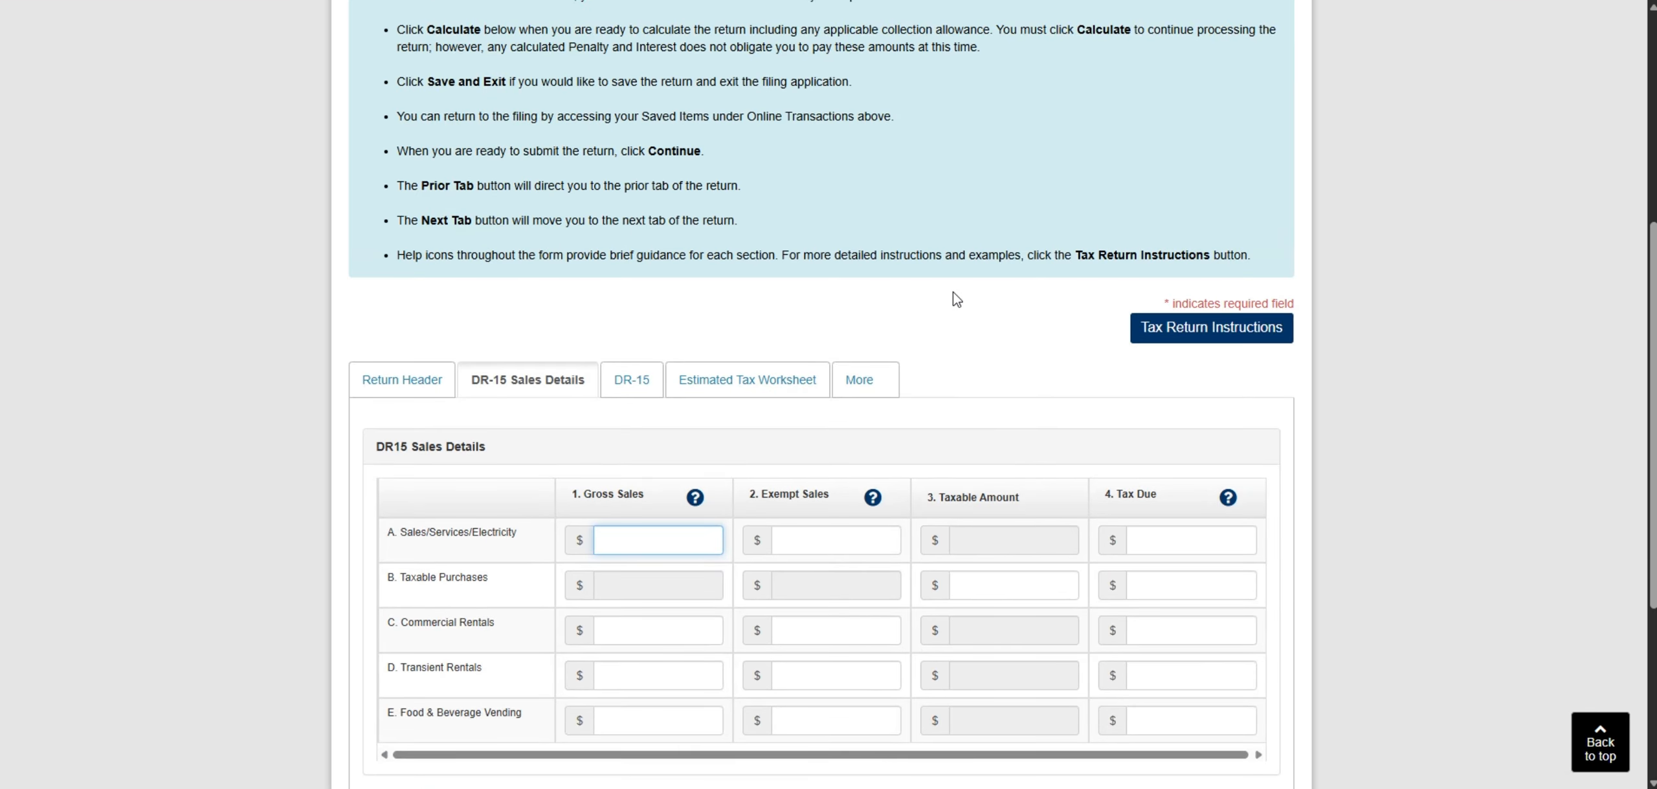
scroll(952, 293, up, 2)
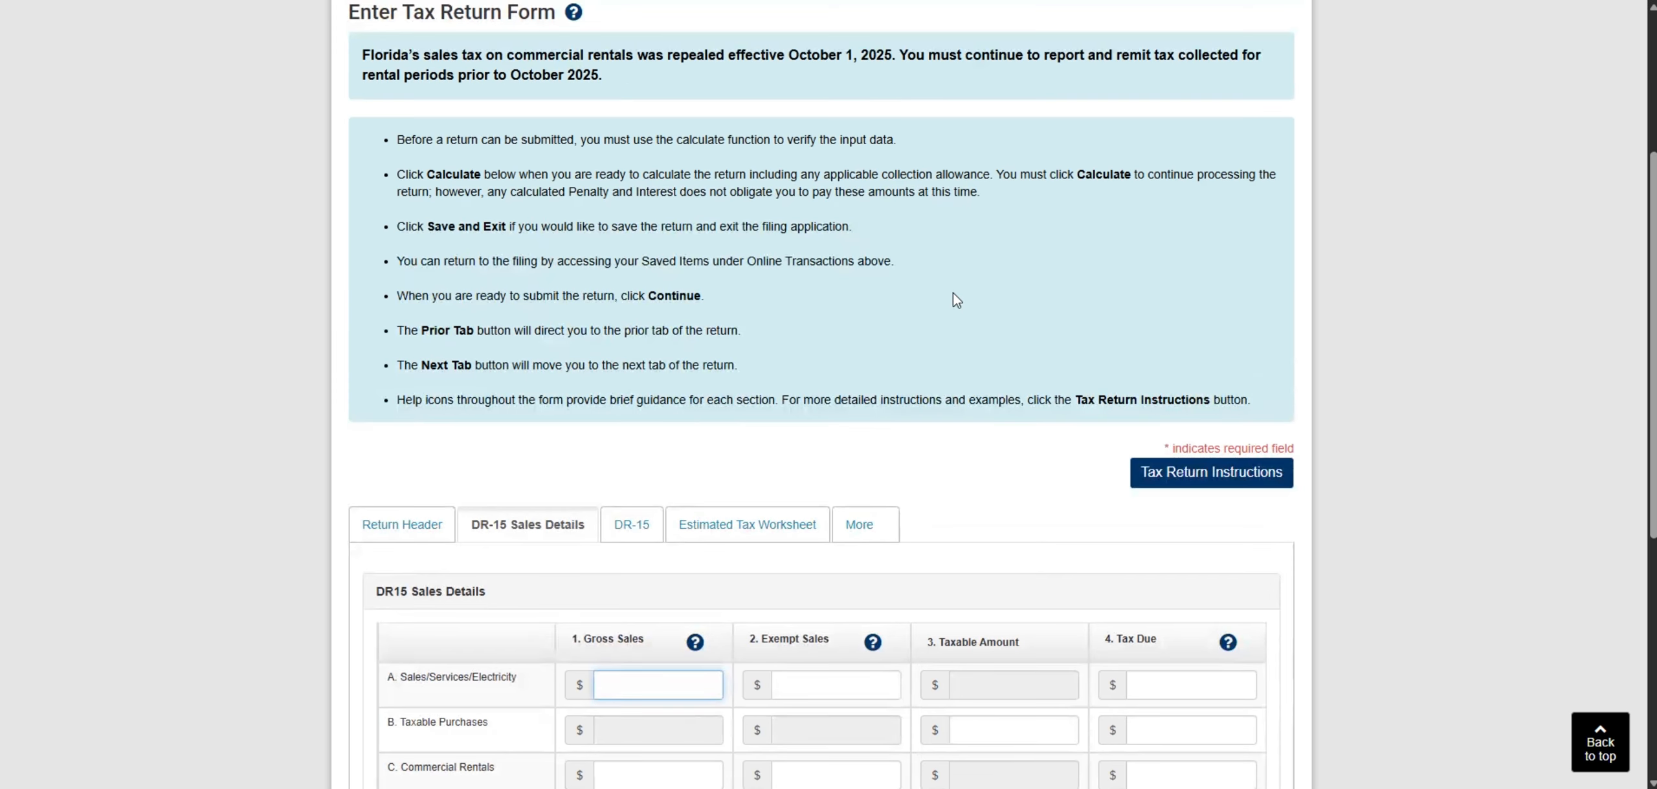
- Enter 0 for gross sales, exempt sales and tax due on the Sales/Services/Electricity line, and advance to the DR-15 section
scroll(953, 293, down, 4)
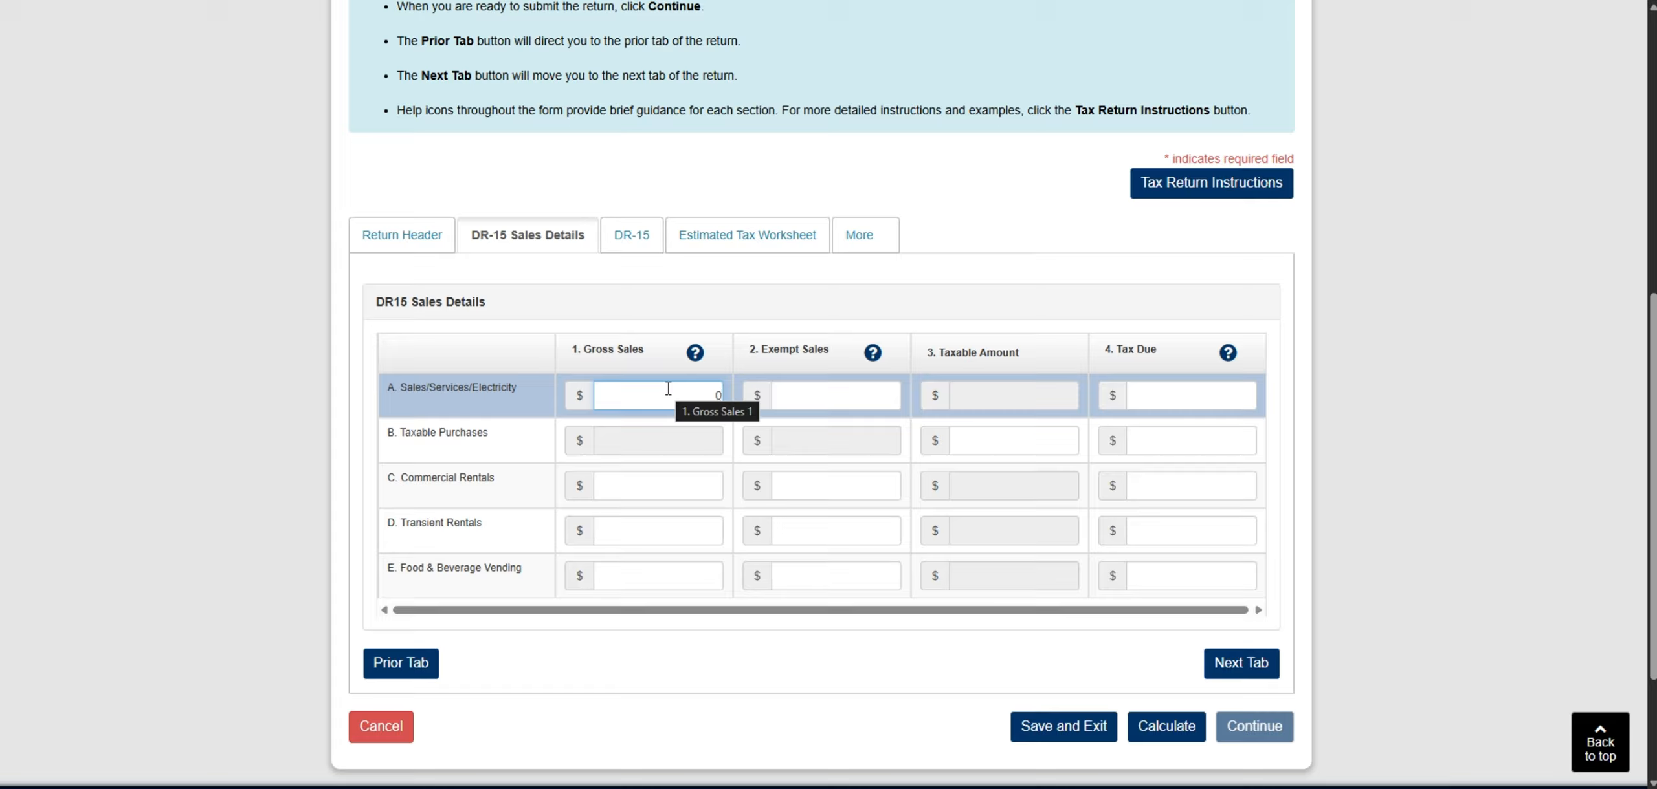
click(802, 406)
text(0)
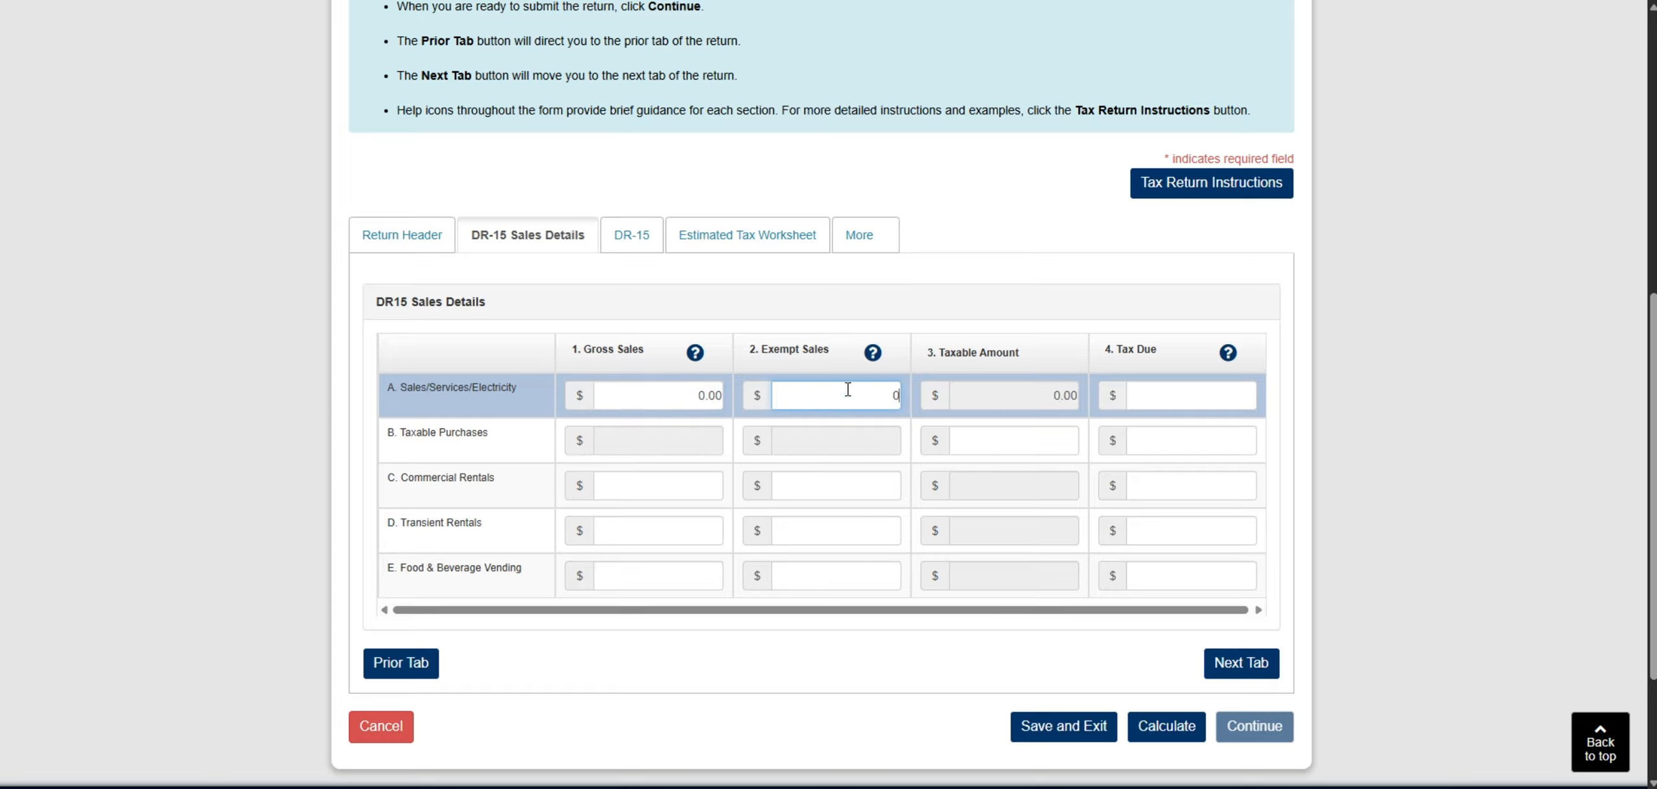
click(1159, 395)
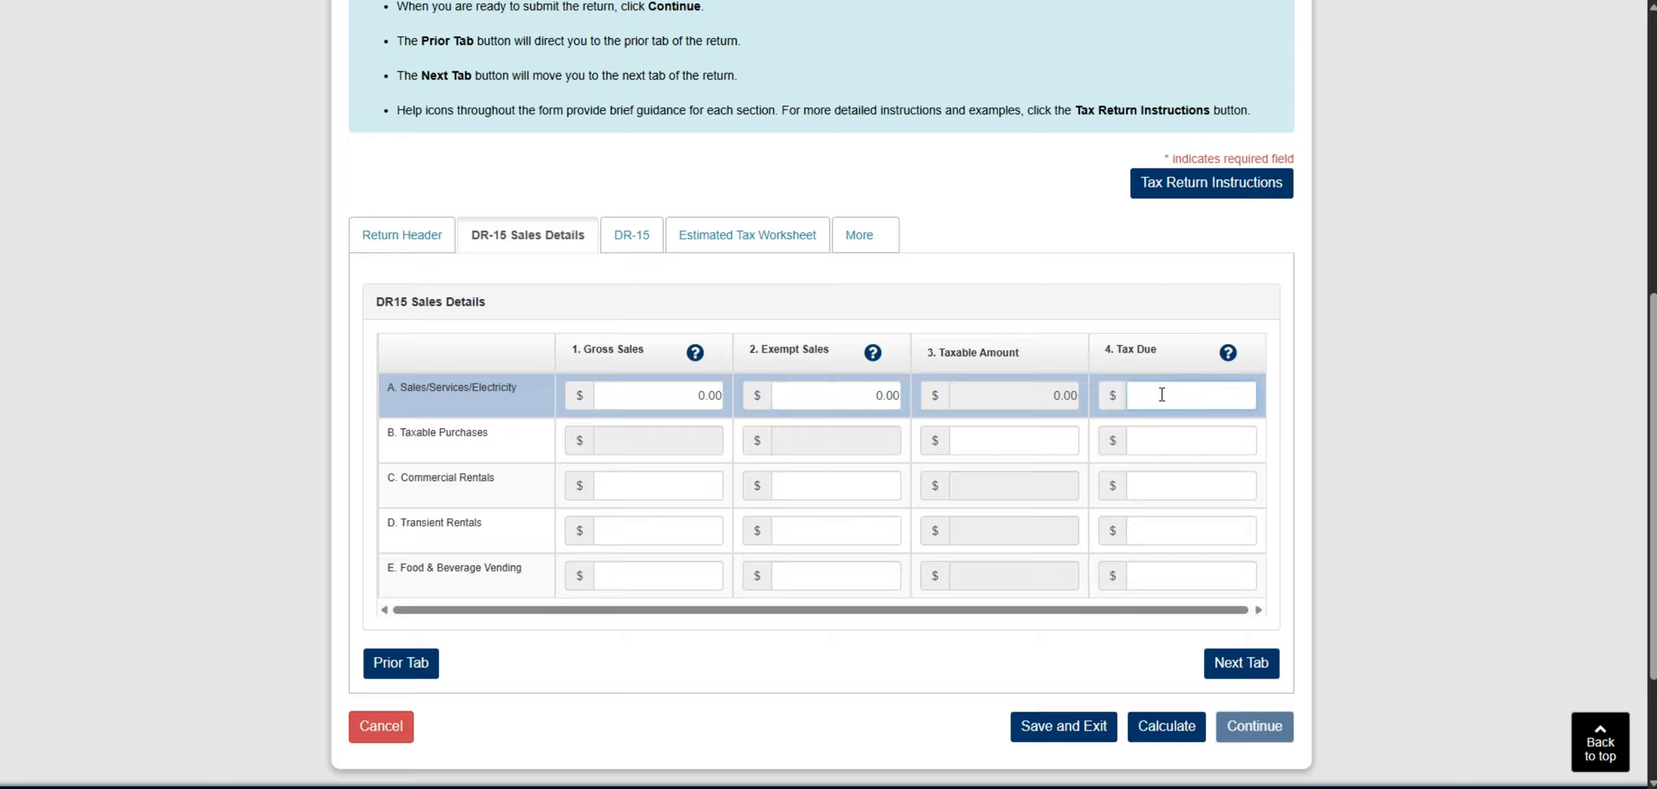
text(0)
click(1065, 254)
scroll(1064, 254, down, 2)
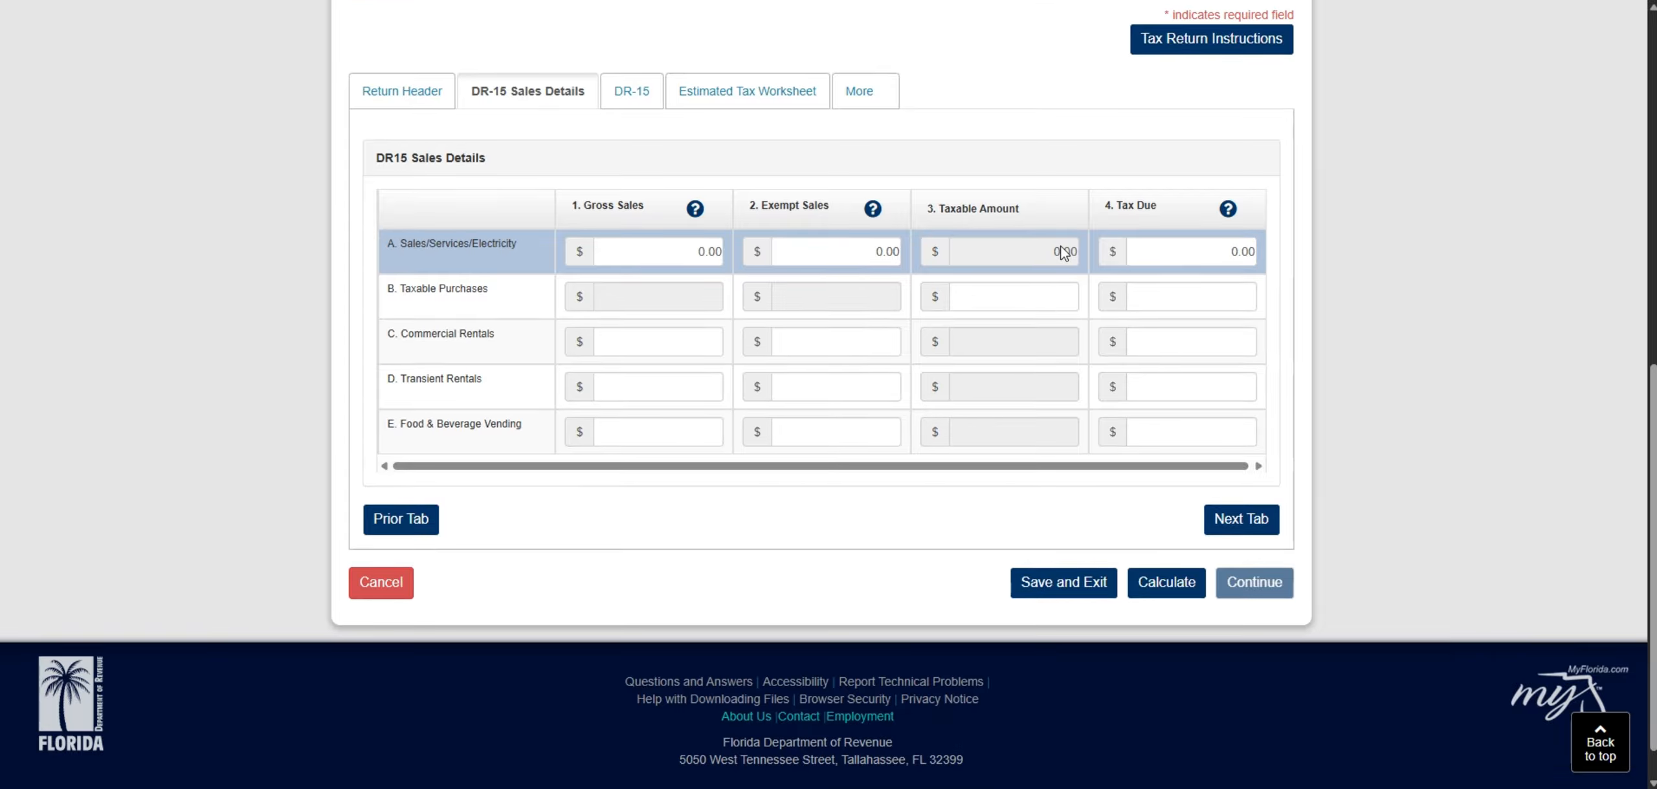
click(1238, 521)
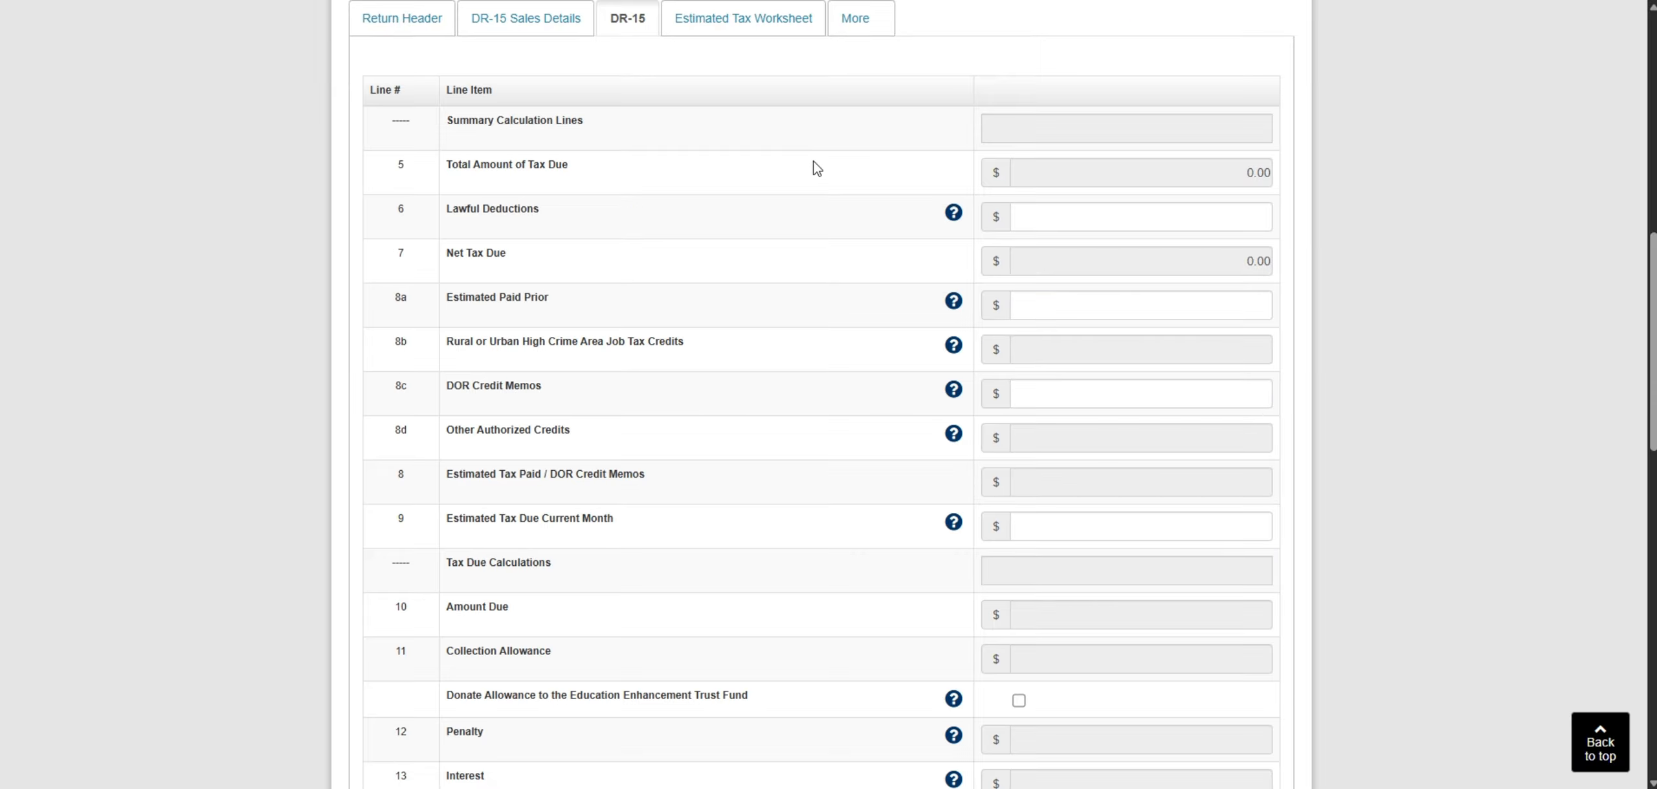
- Leave the DR-15 deduction, credit and surtax lines blank and advance to the Estimated Tax Worksheet
scroll(897, 163, down, 15)
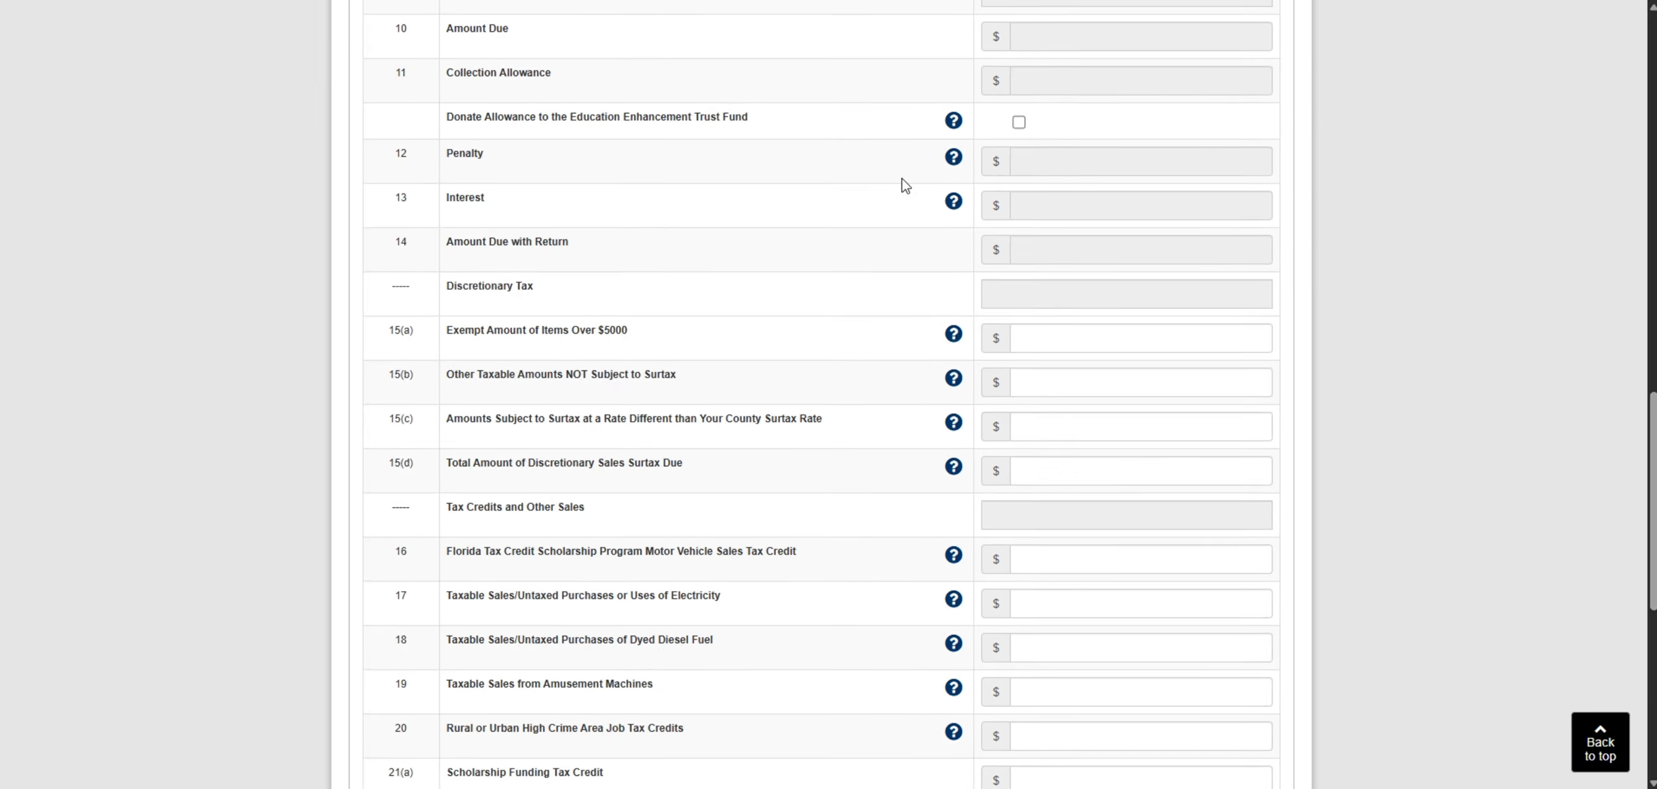
scroll(910, 229, down, 1)
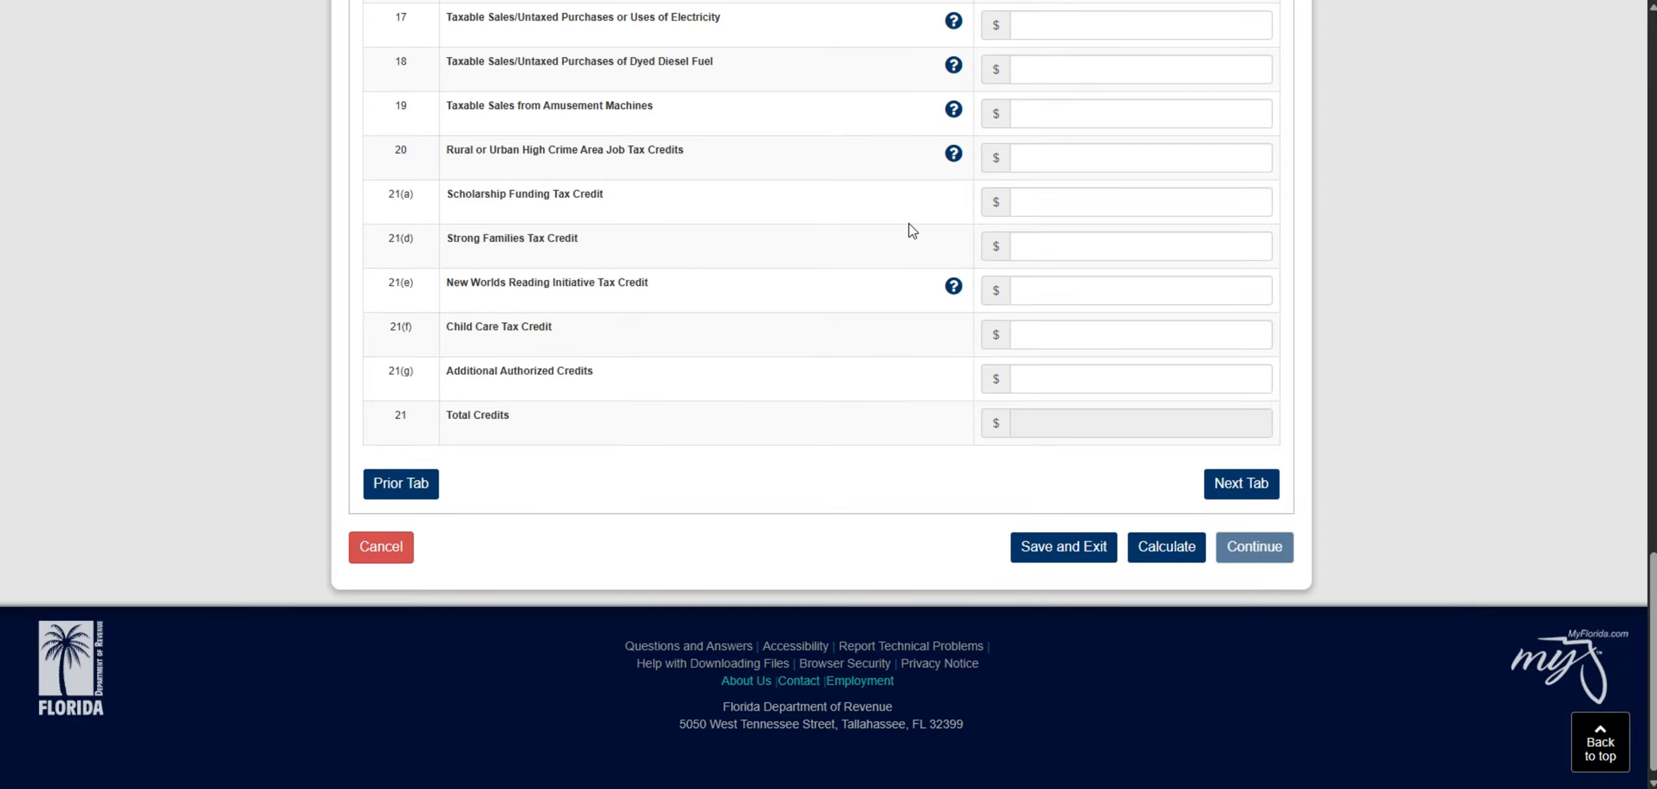
click(1240, 486)
- Choose Method 1 for the estimated tax calculation and advance to the Vending and Amusement Worksheet
scroll(895, 453, up, 4)
scroll(841, 453, down, 2)
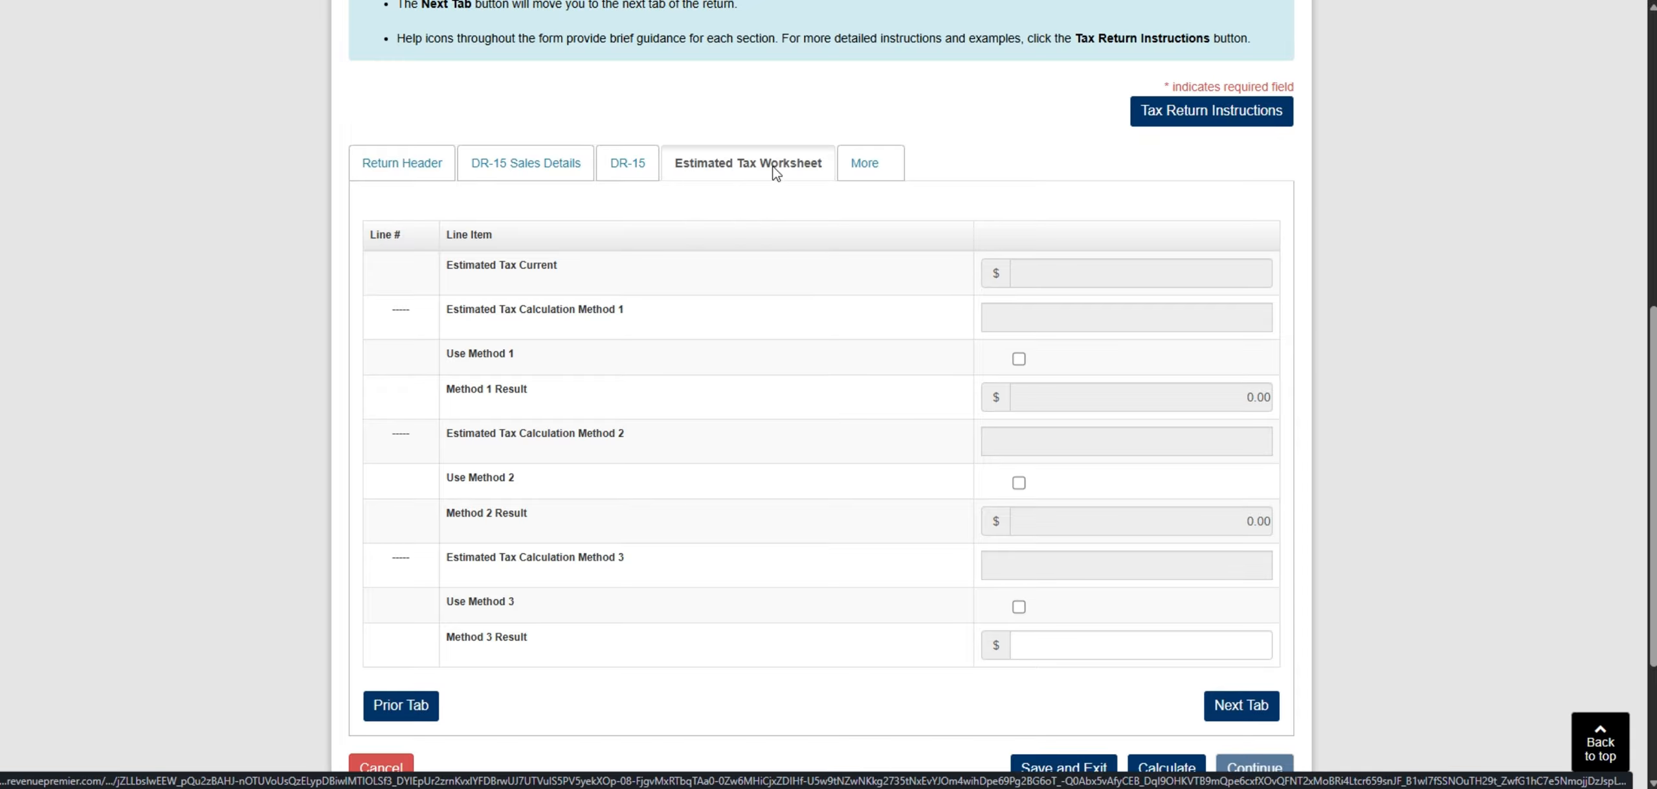
scroll(788, 231, down, 2)
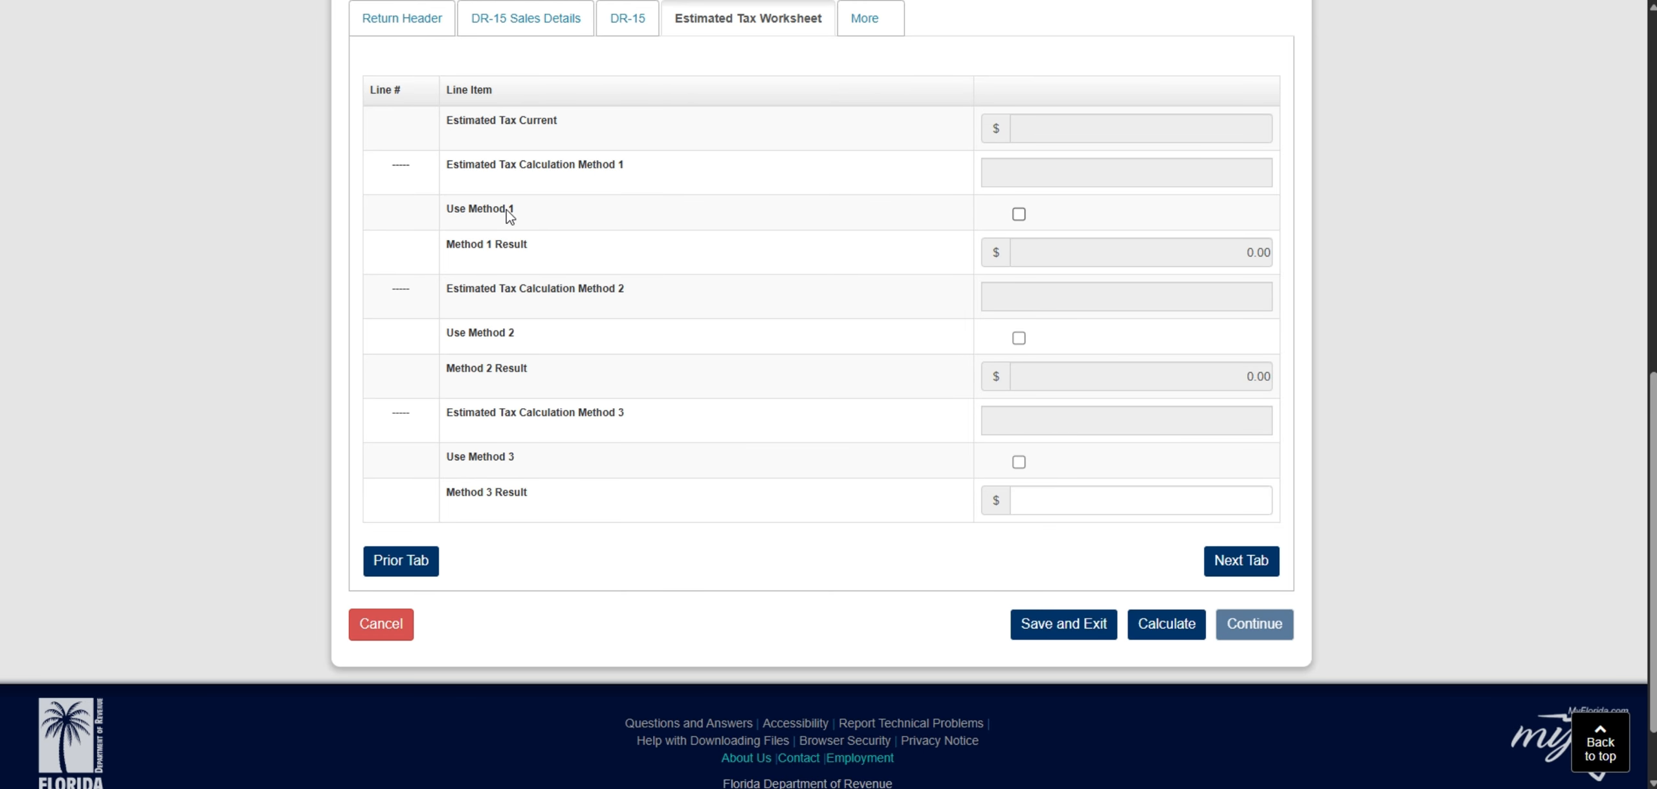
click(1018, 214)
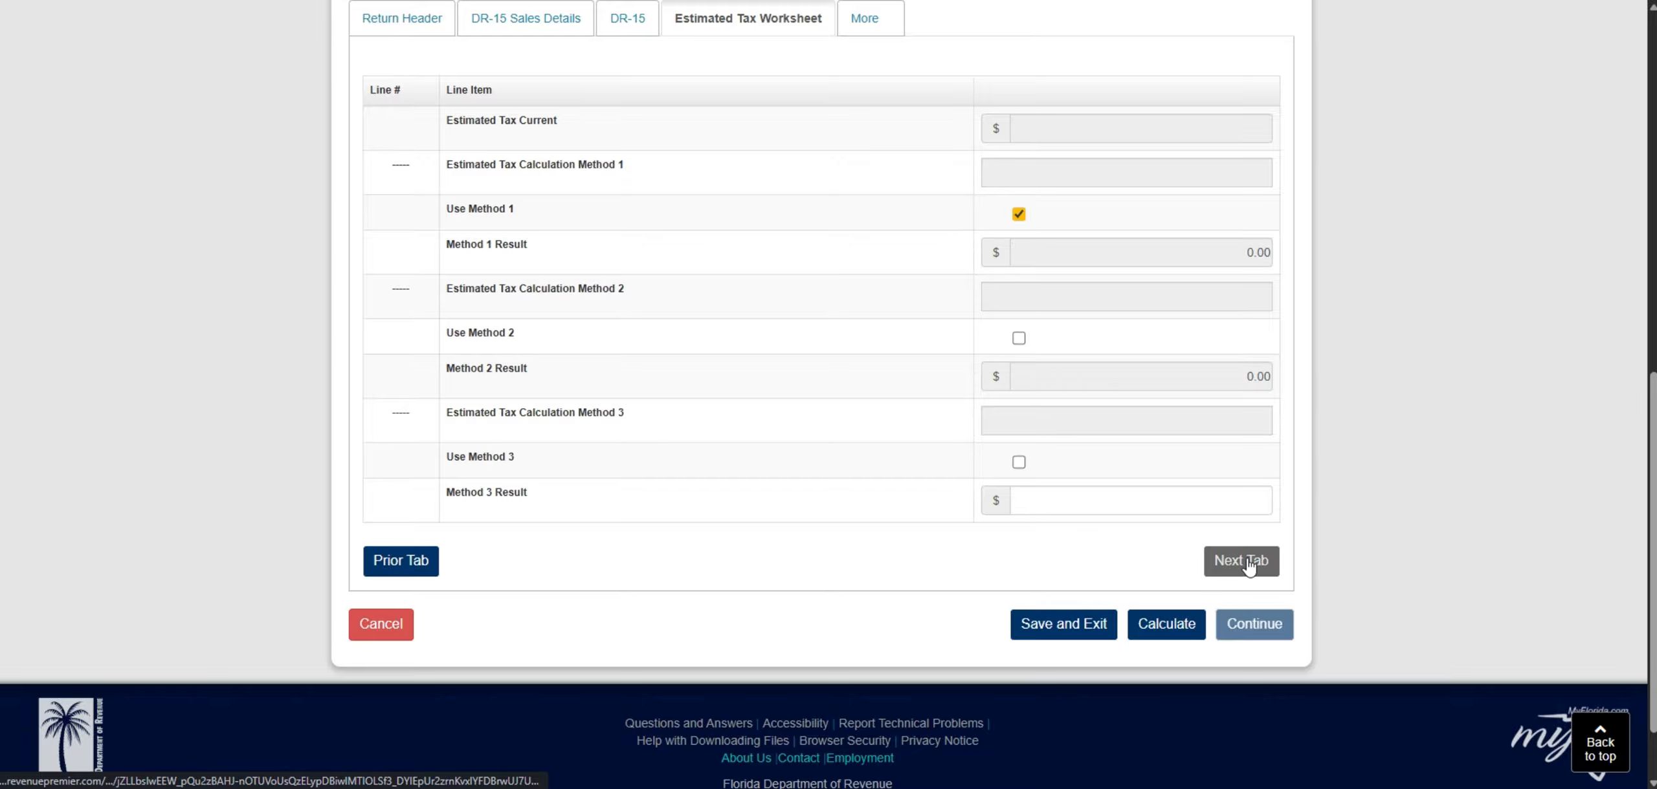
click(1240, 561)
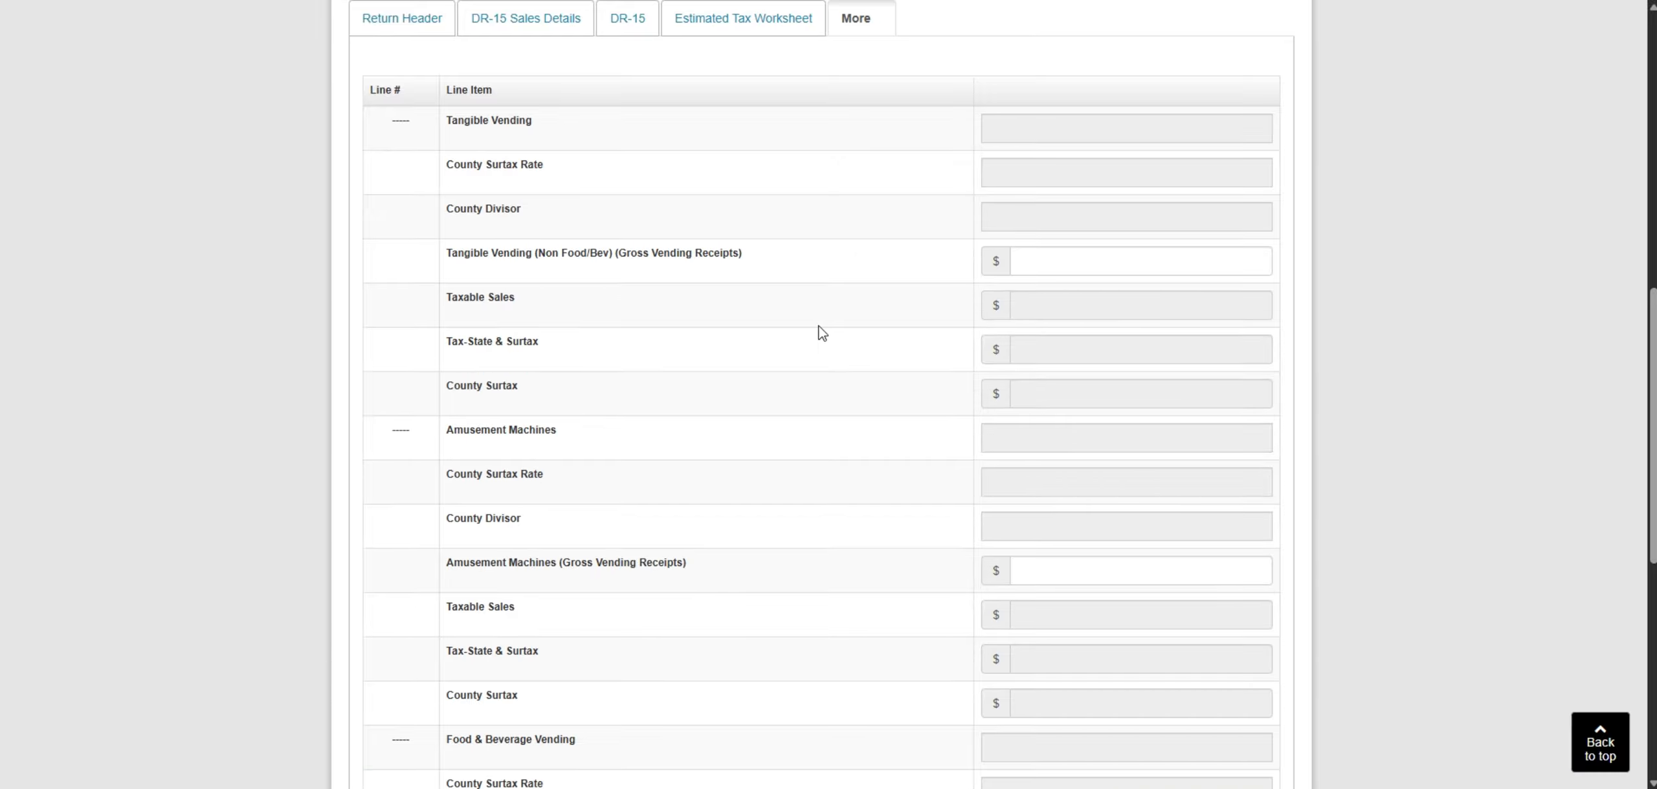
- Review the Vending and Amusement Worksheet, leave its gross receipts blank, and calculate the return
scroll(822, 334, down, 6)
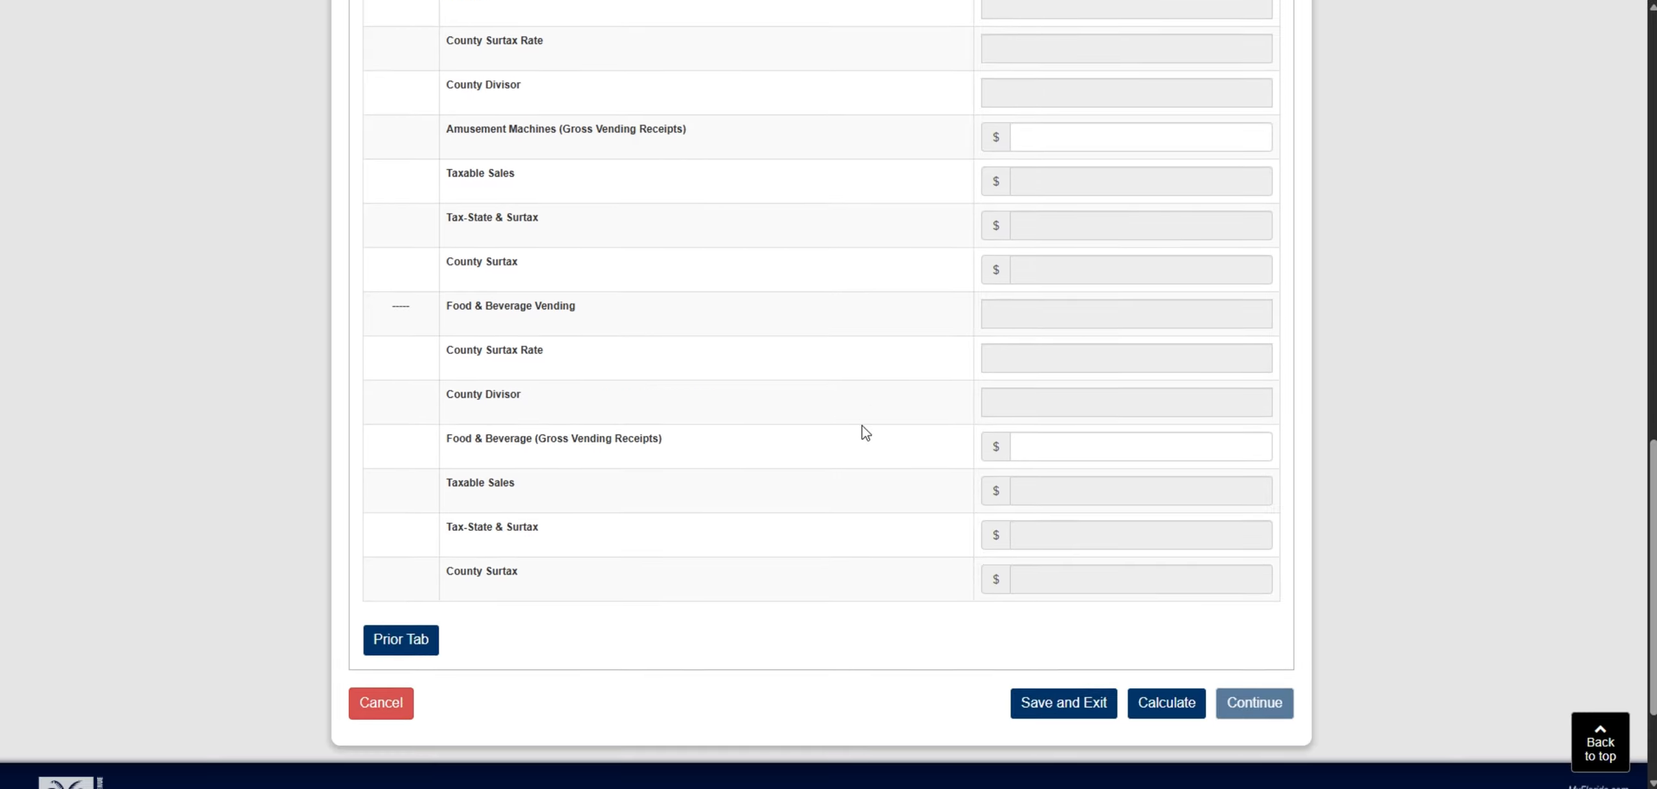
scroll(866, 433, up, 10)
scroll(862, 380, down, 6)
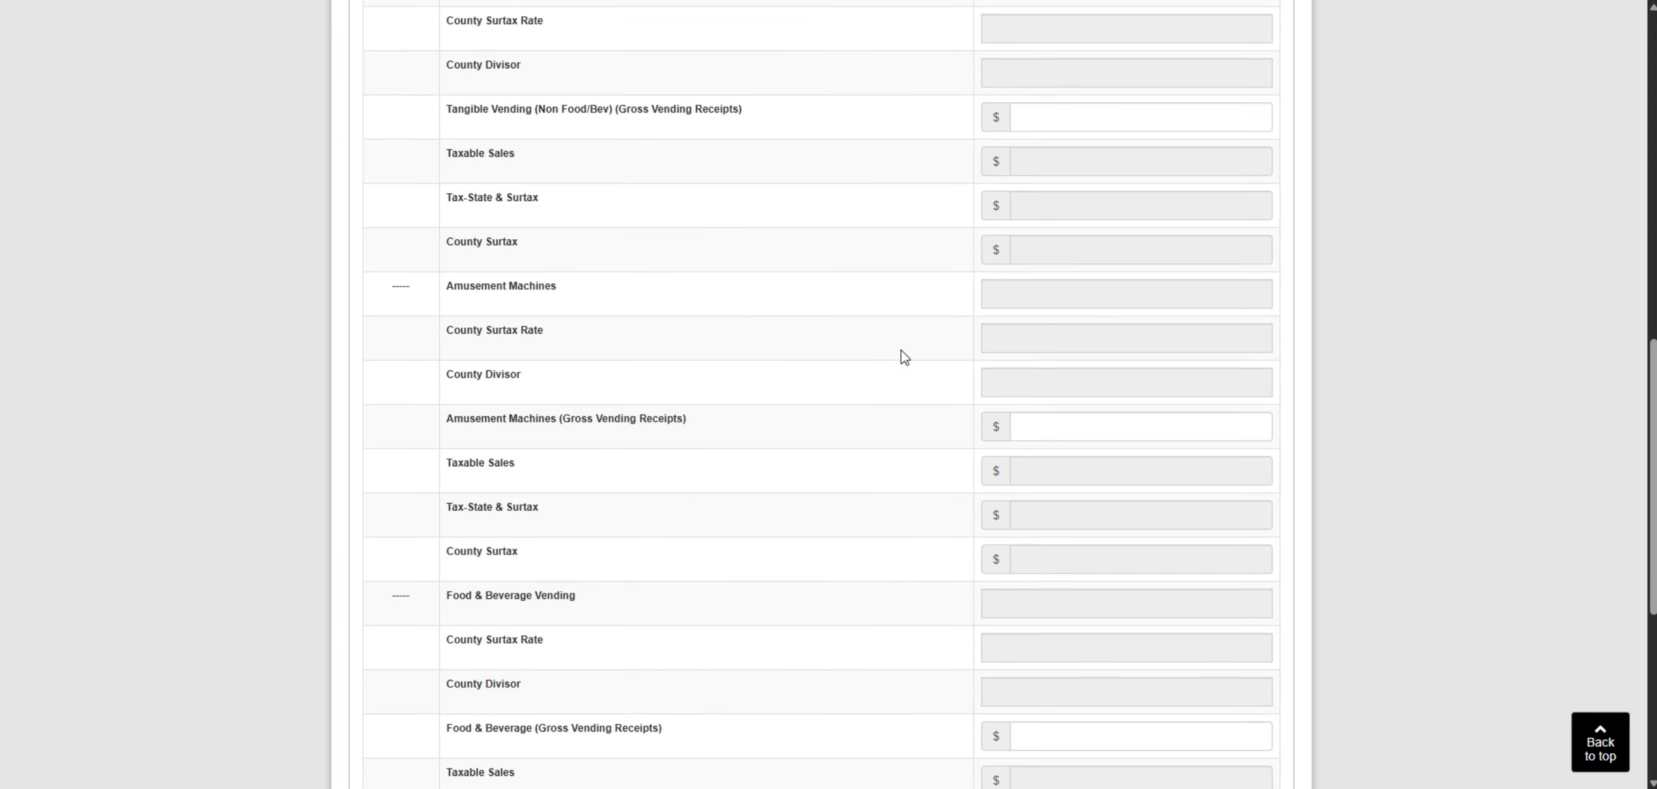
scroll(904, 358, down, 7)
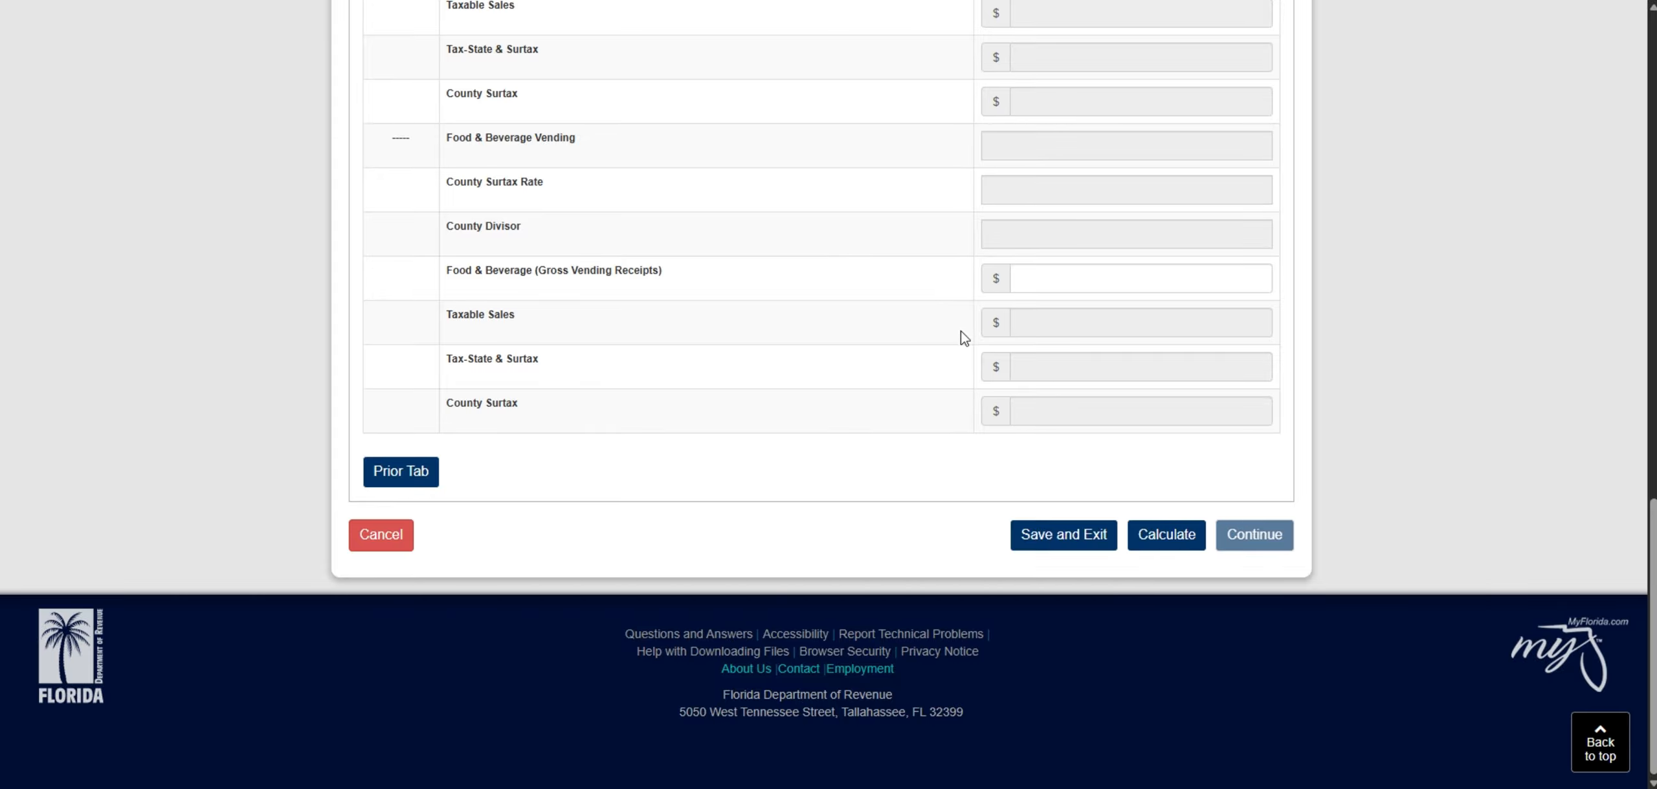
click(1150, 547)
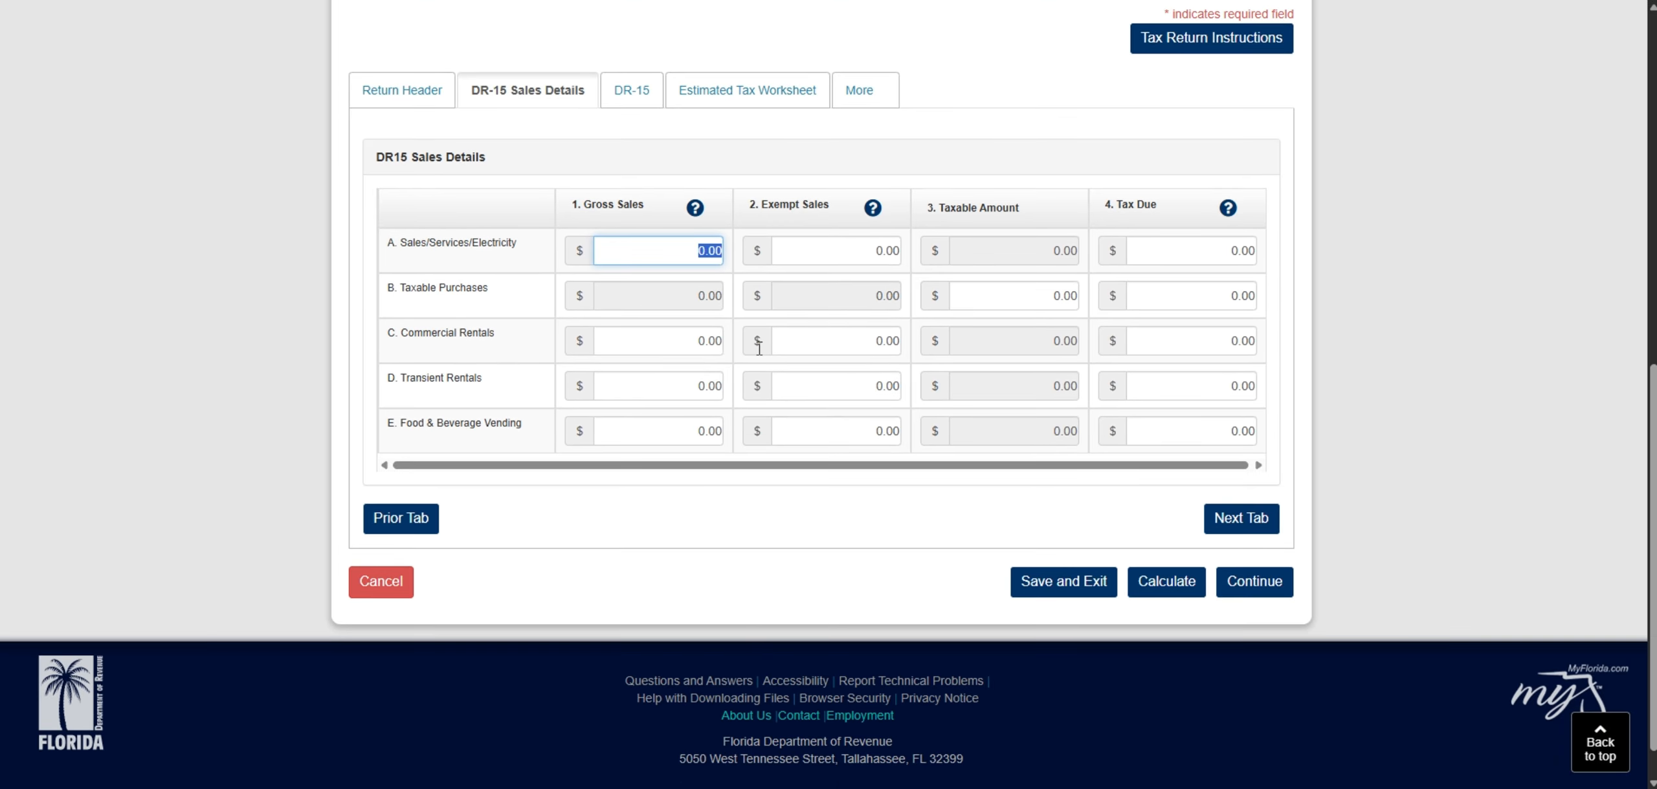
- Check the calculated Vending and Amusement Worksheet and continue to the return's summary information
click(866, 98)
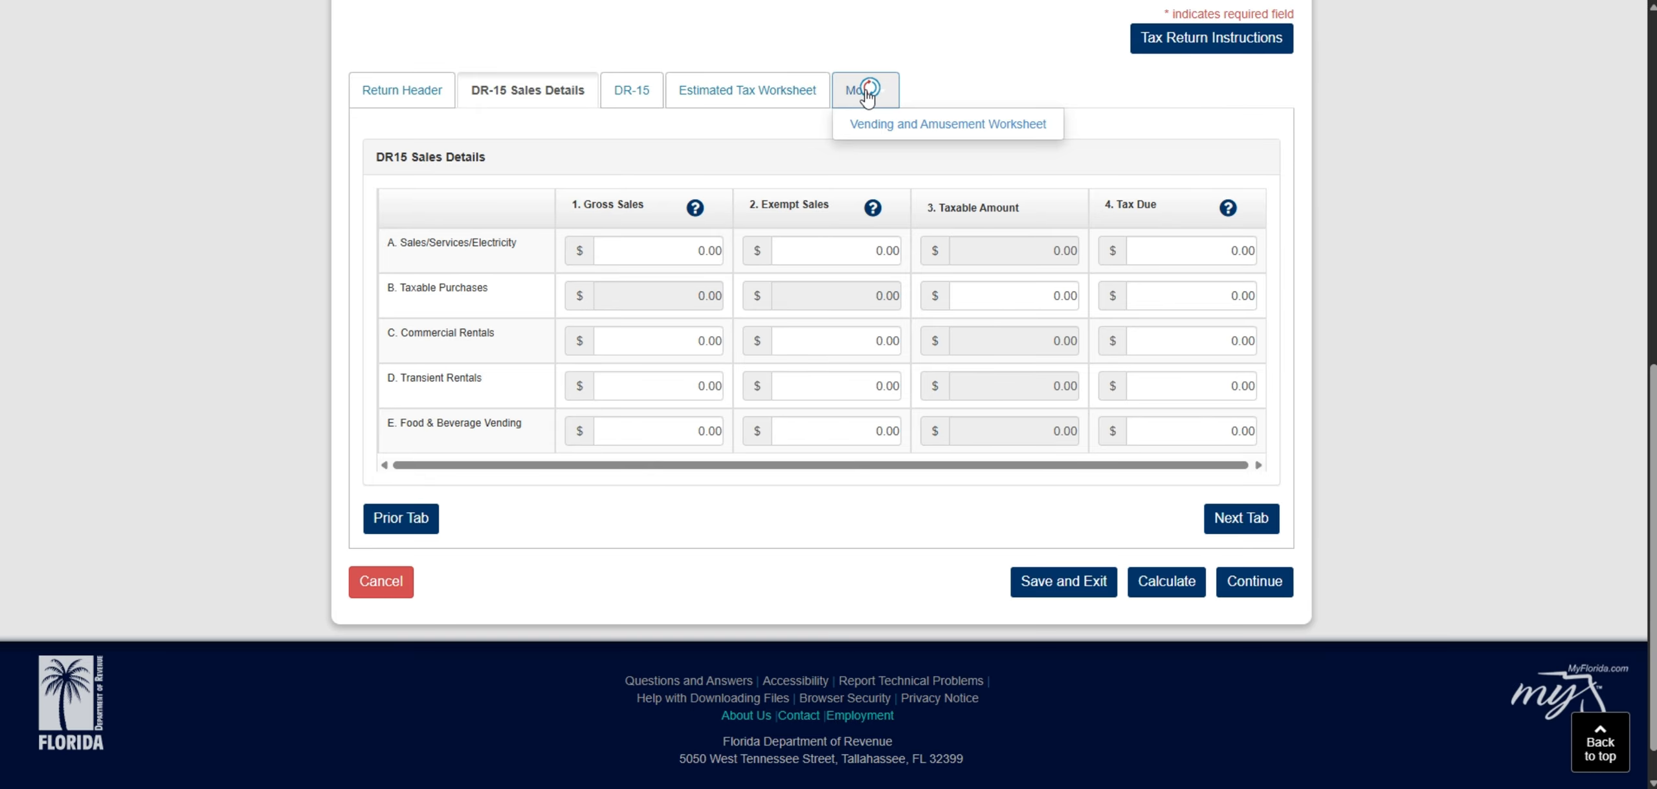
click(859, 125)
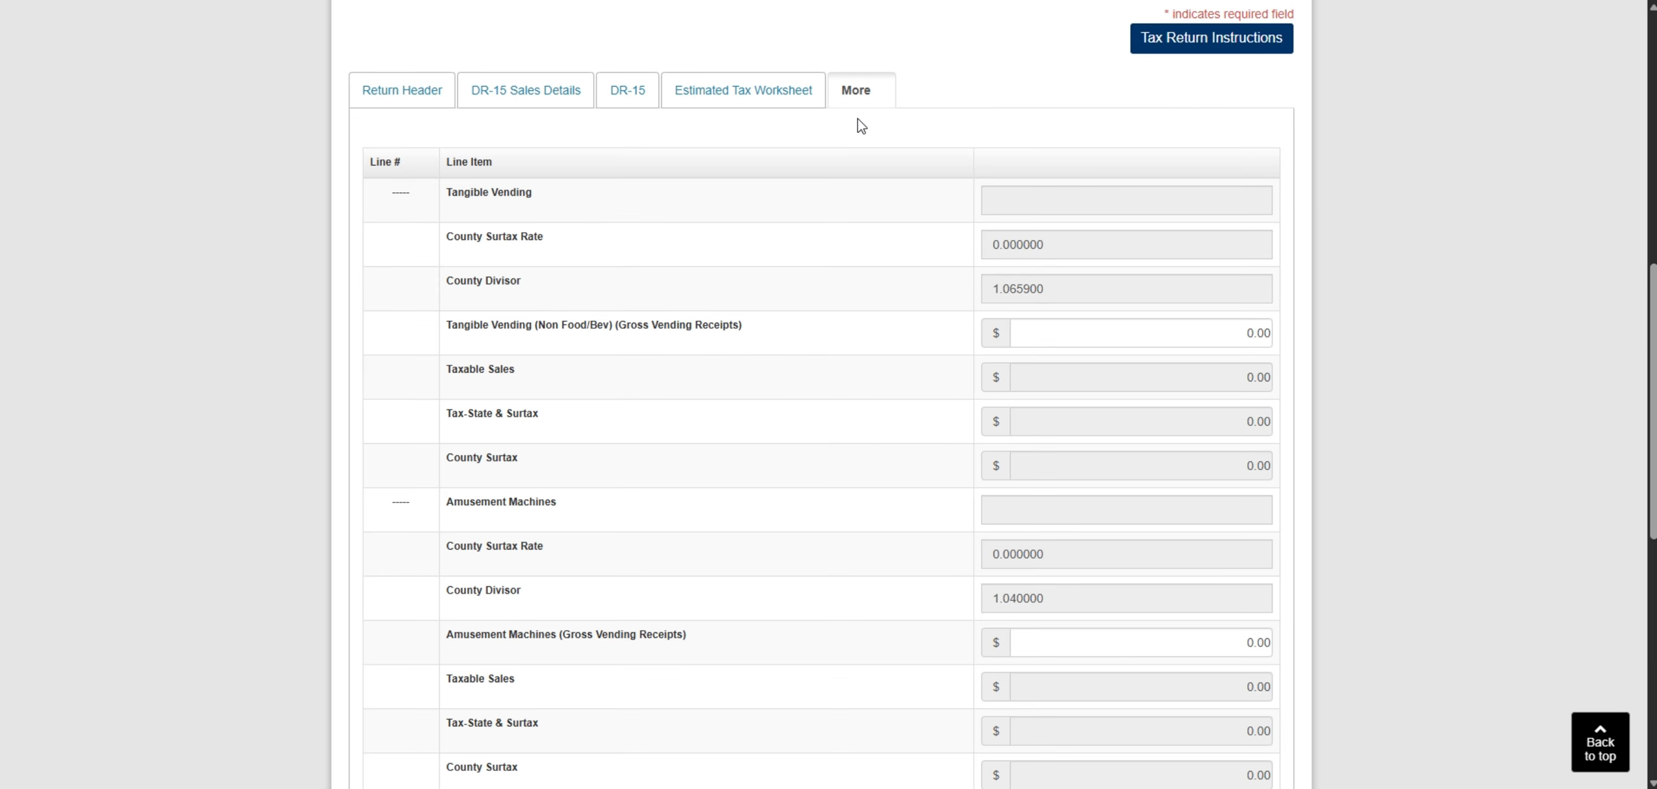
scroll(867, 136, down, 10)
click(1255, 545)
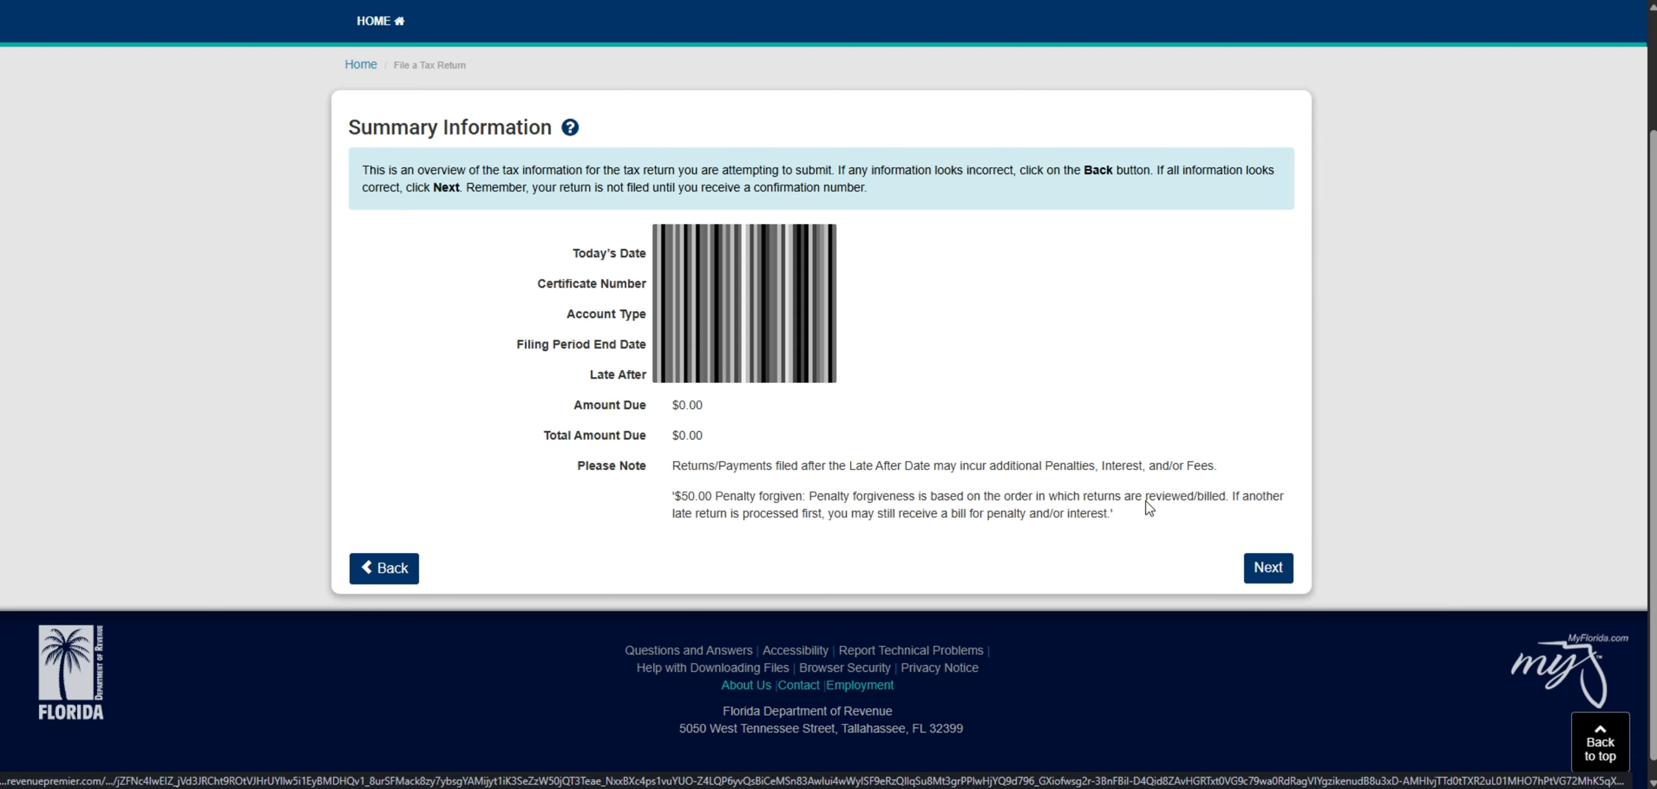
- Accept the summary information, proceed with filing the return, and review the submitted return's confirmation page
click(1255, 568)
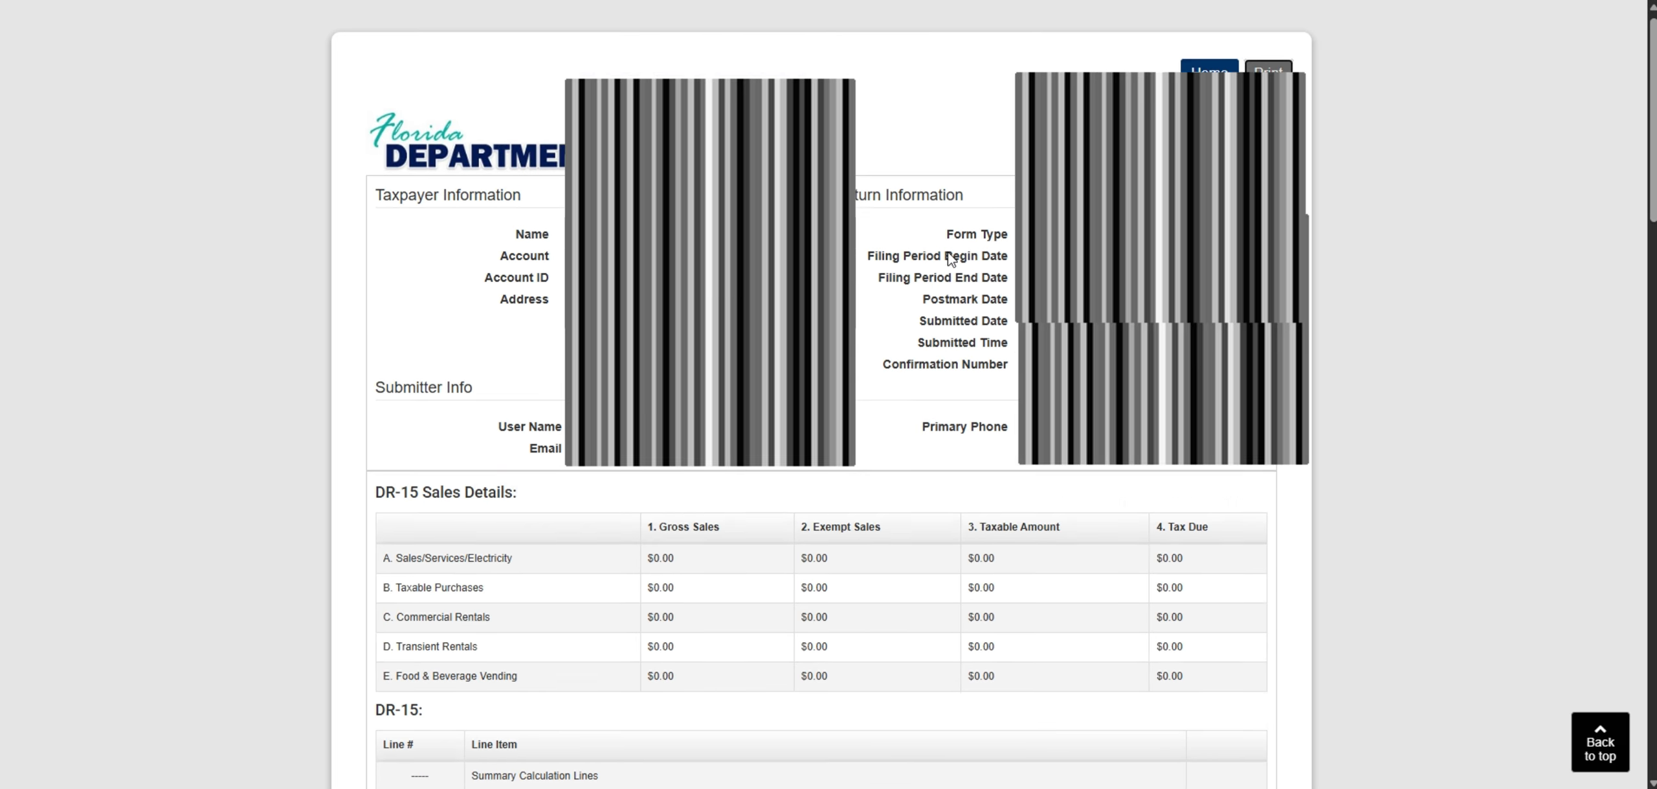
scroll(948, 253, up, 1)
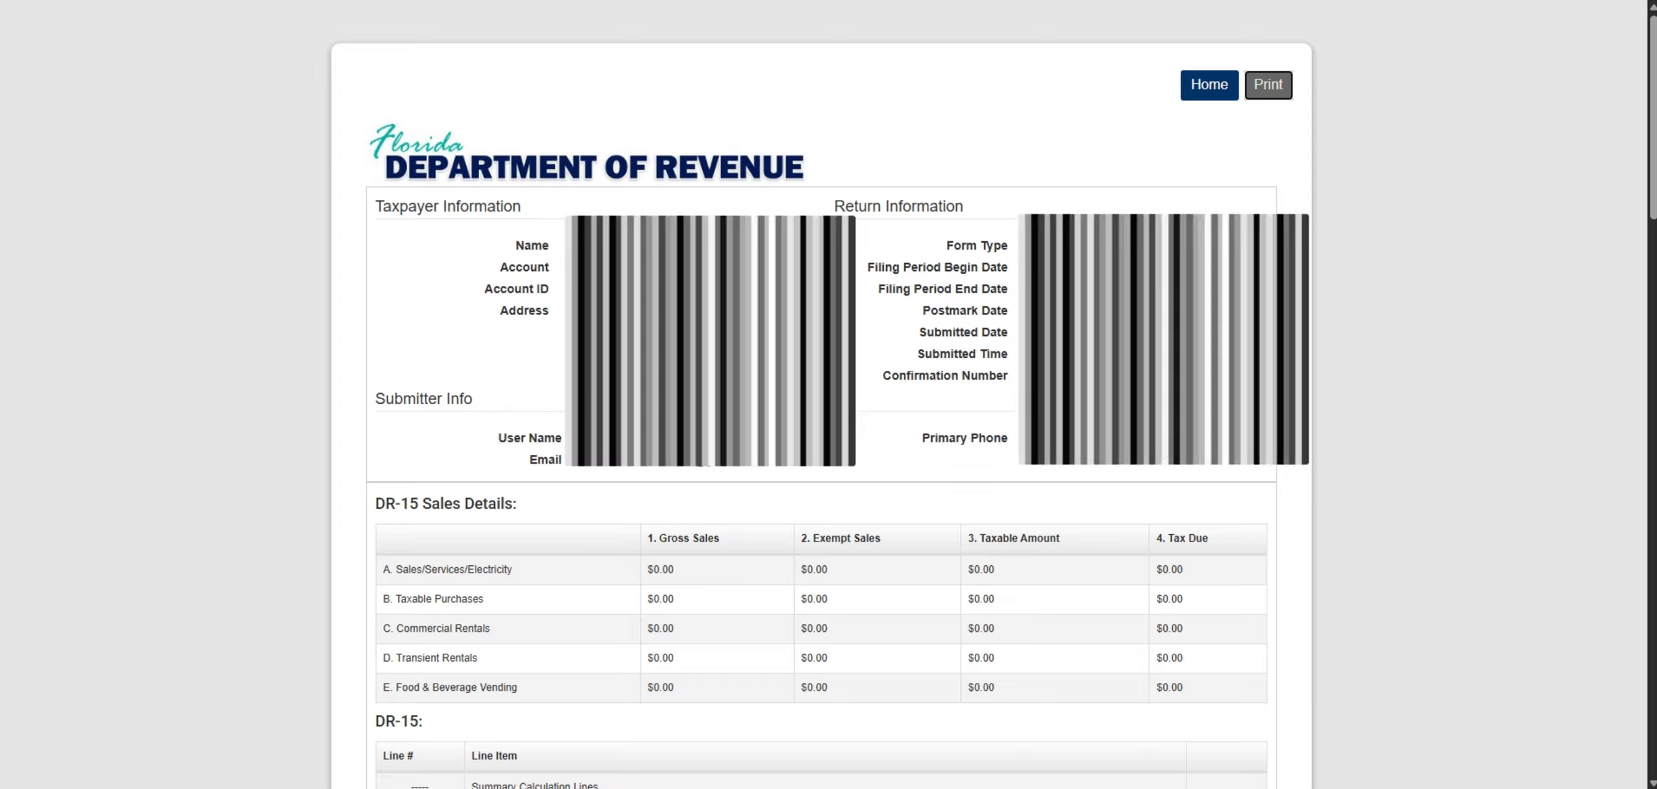
scroll(821, 453, down, 6)
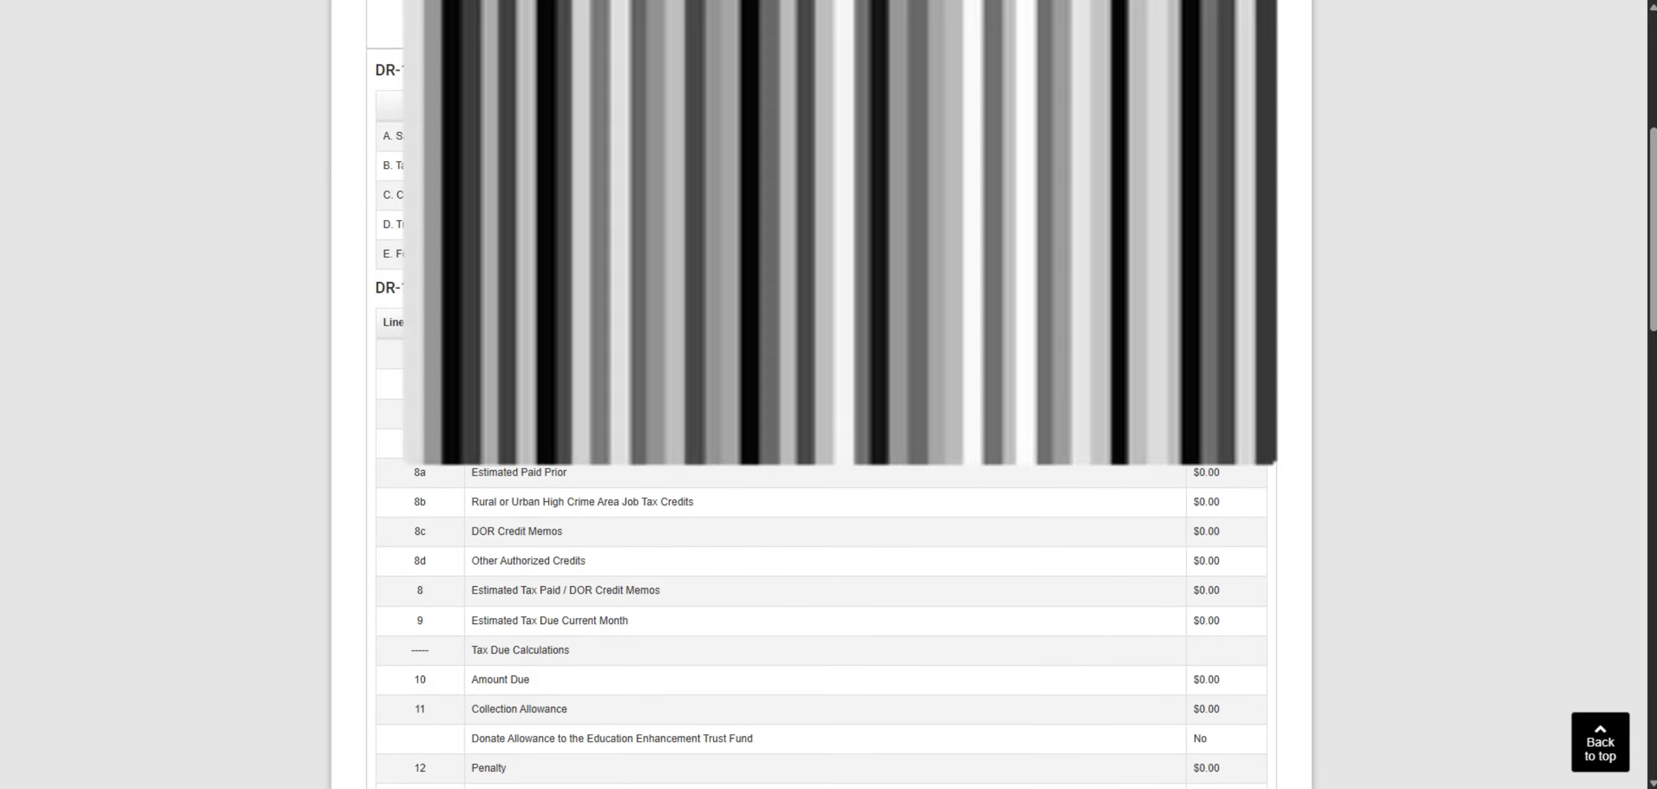